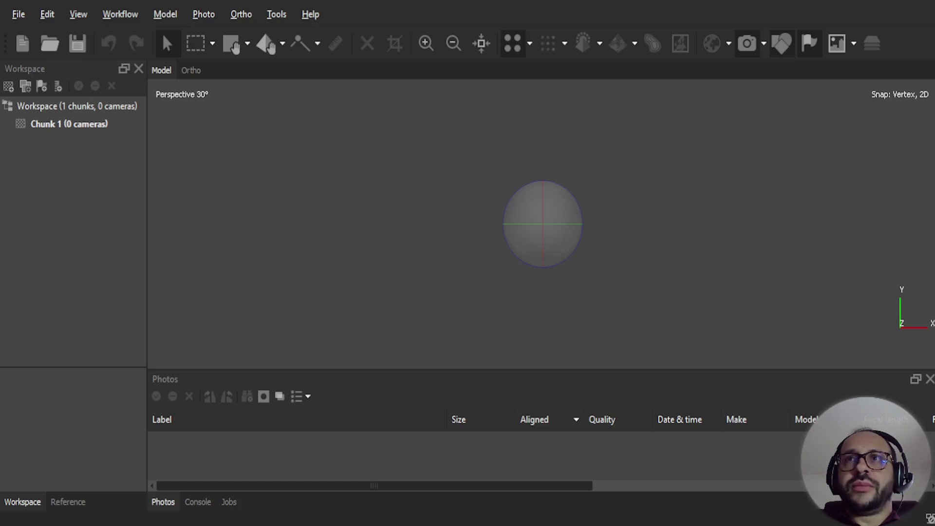
Step: Load all the TIF images from the 000 folder as photos for Chunk 1
click(125, 13)
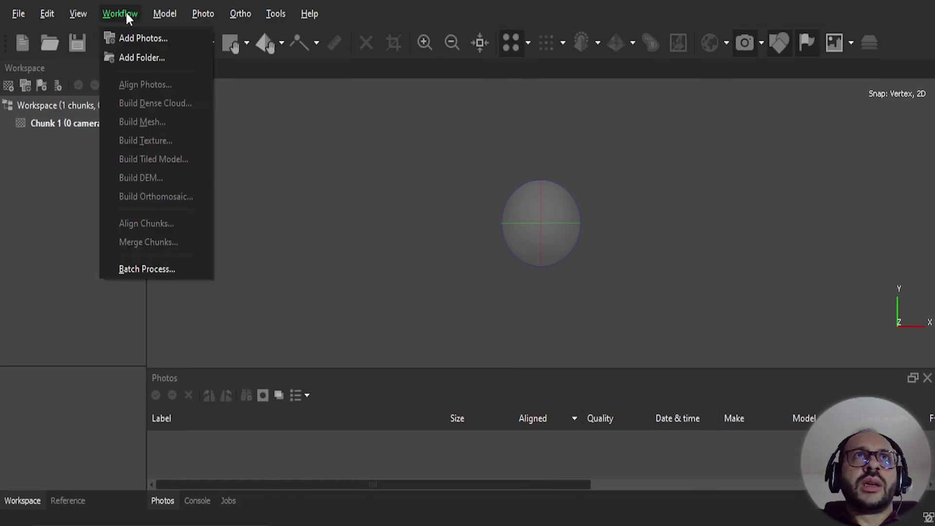
click(143, 36)
click(166, 115)
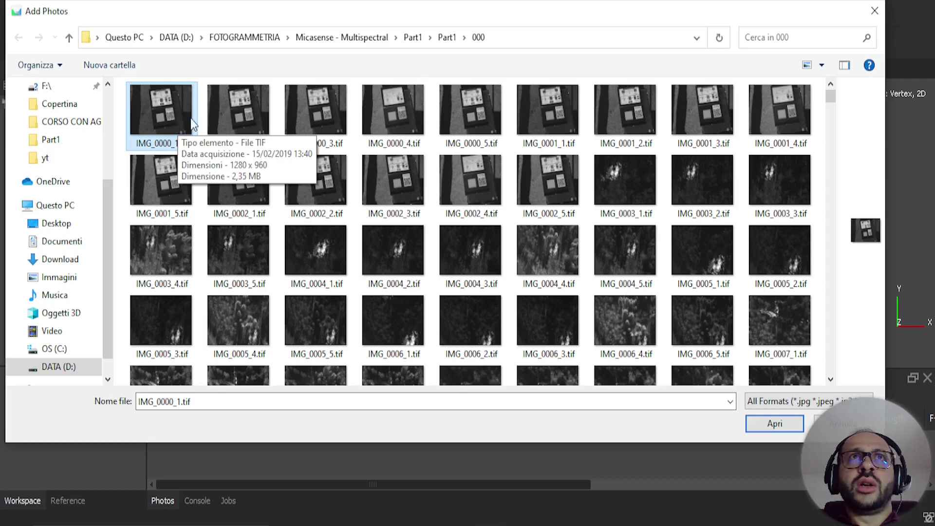
key(ctrl+a)
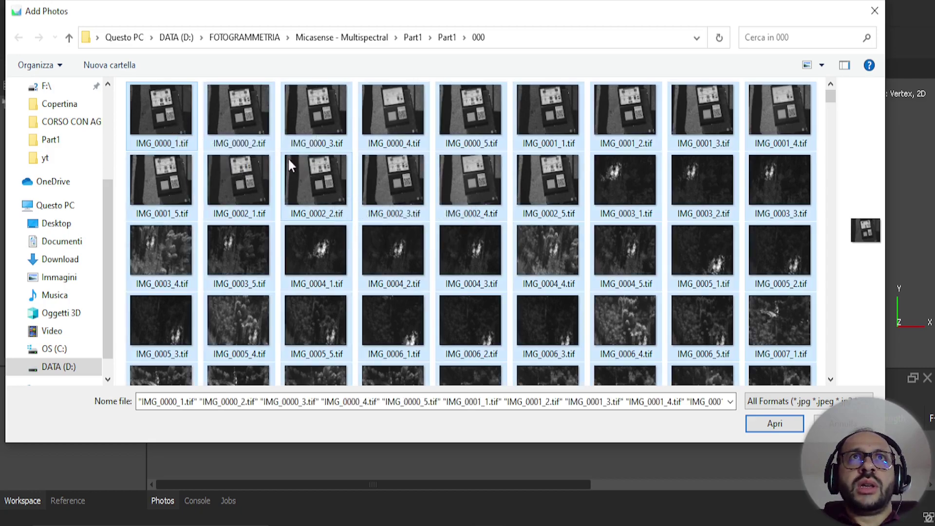
click(787, 425)
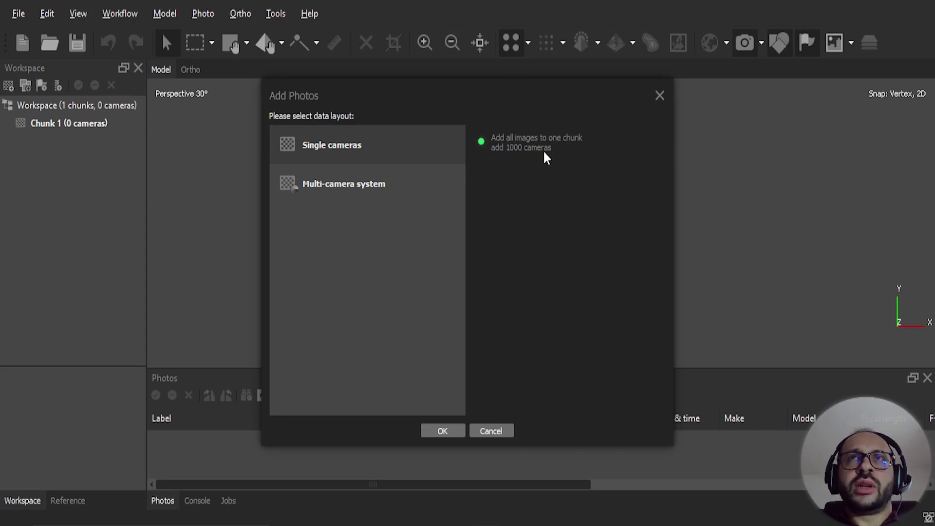
Step: Compare the single-camera and multi-camera data layouts, and add the images as a Multi-camera system
click(373, 195)
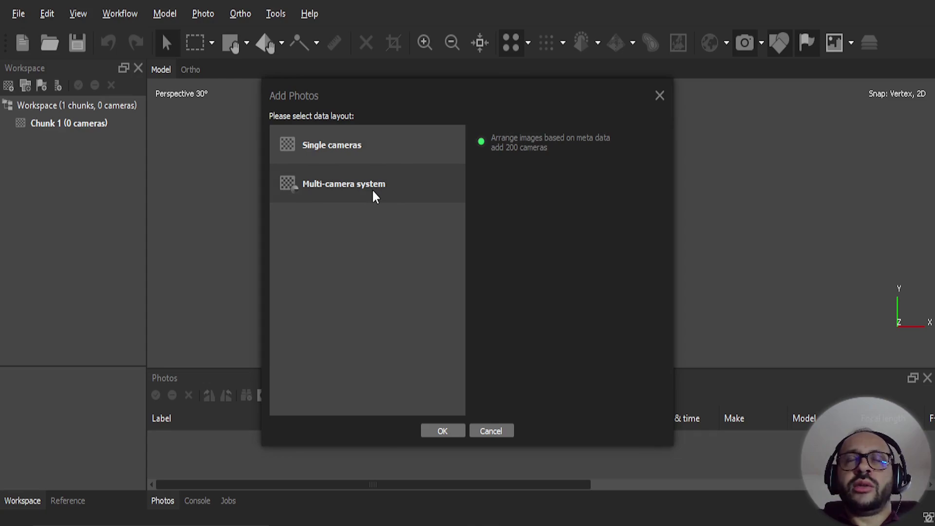
click(375, 143)
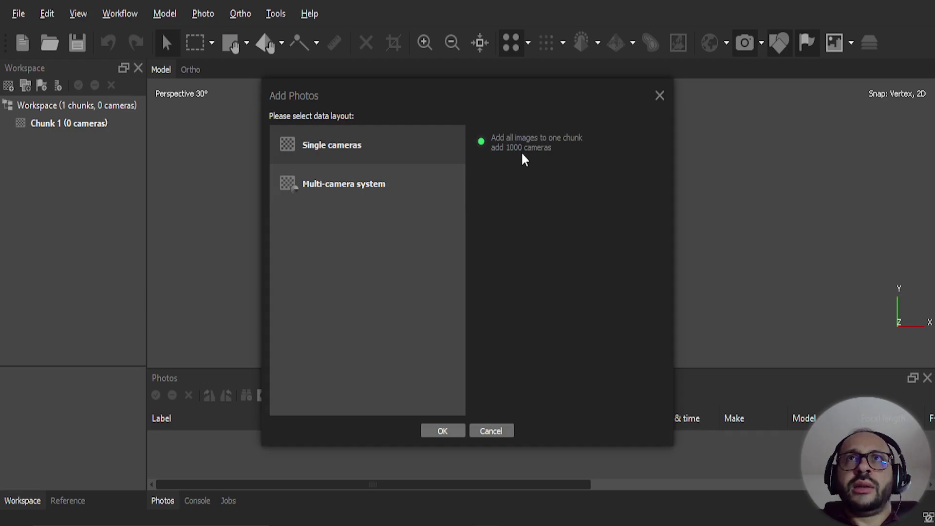
click(402, 187)
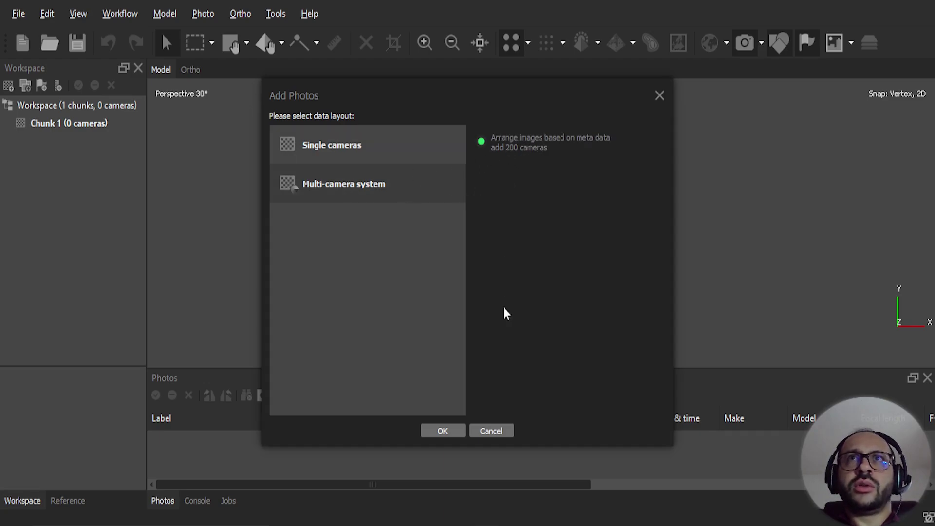
click(431, 432)
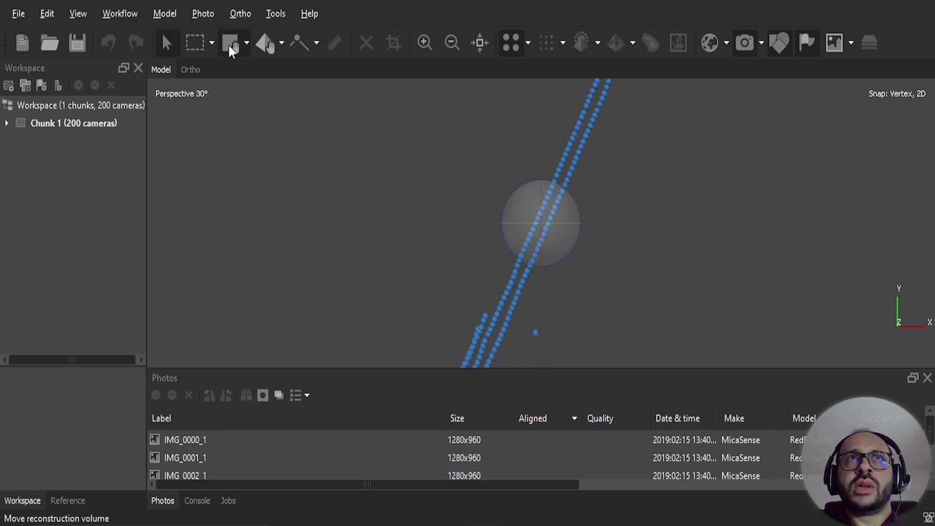
Step: Frame the isolated camera position beside the flight lines and expand Chunk 1 to list its cameras
click(195, 42)
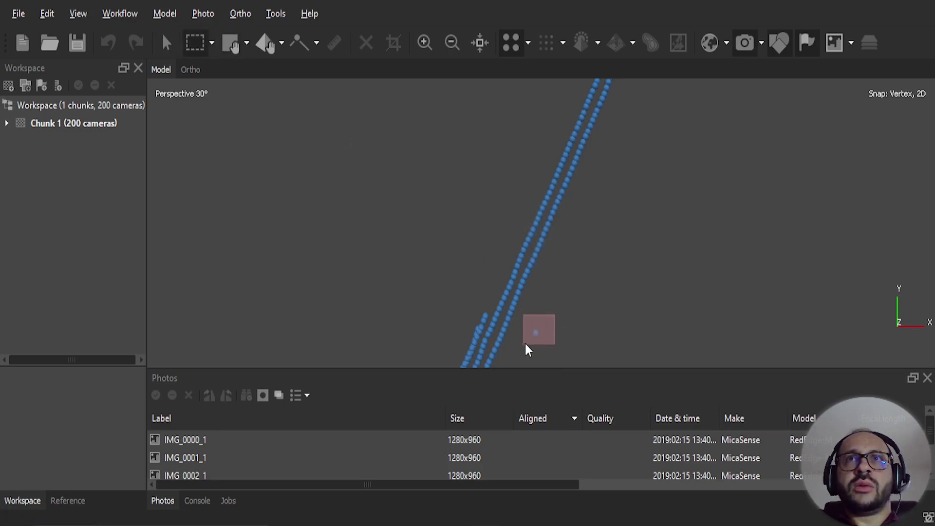
drag(525, 344, 525, 345)
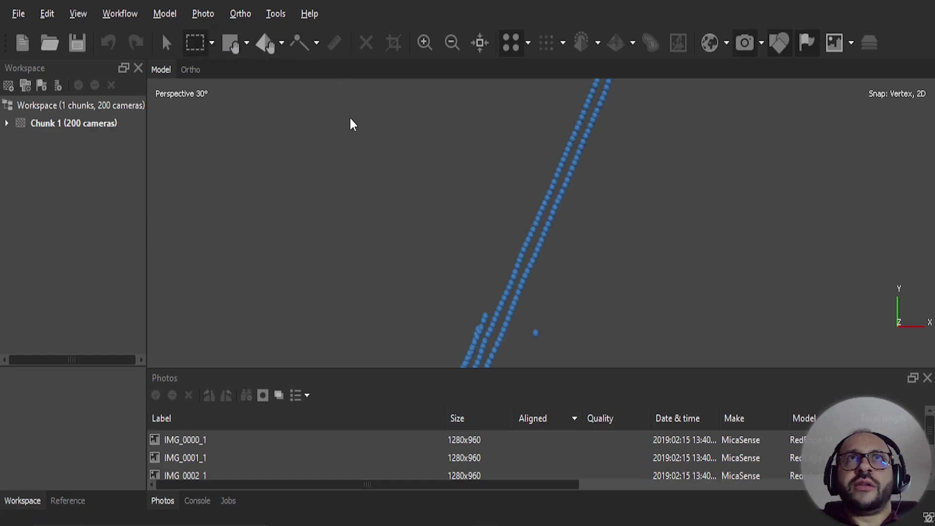
click(6, 123)
click(20, 142)
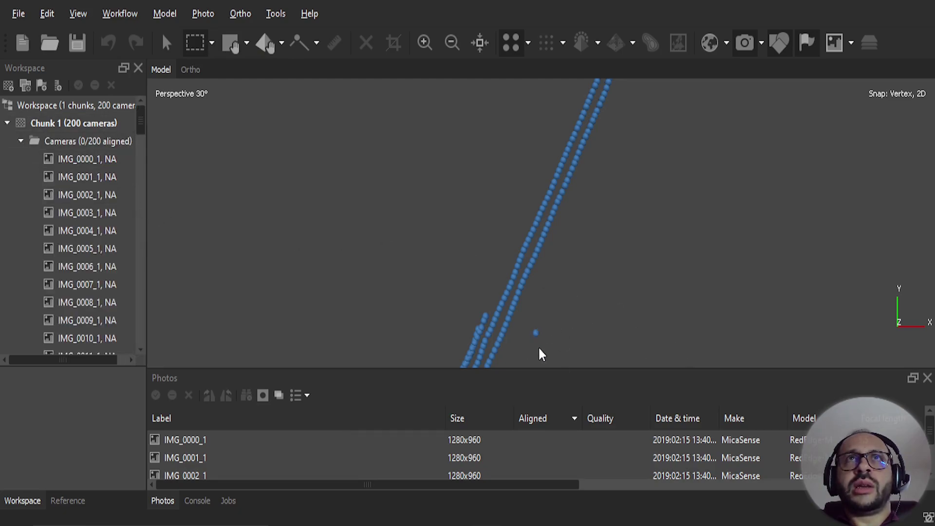
Step: Locate the reflectance panels for the reflectance calibration and decline to load a separate panel calibration file
click(278, 14)
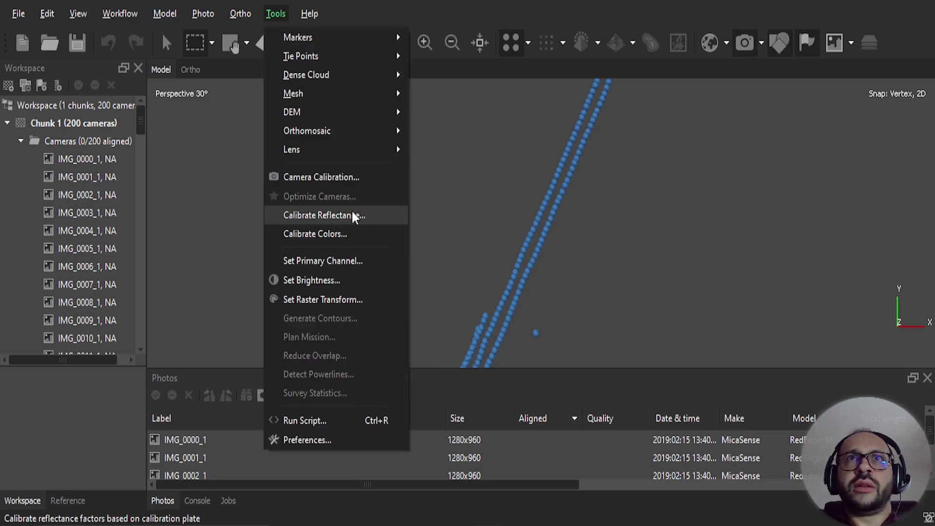
click(366, 220)
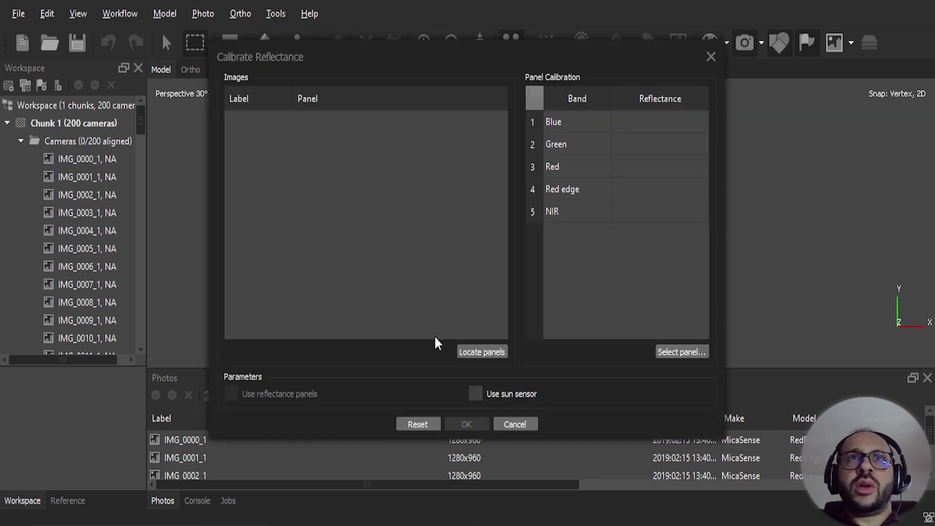
click(481, 354)
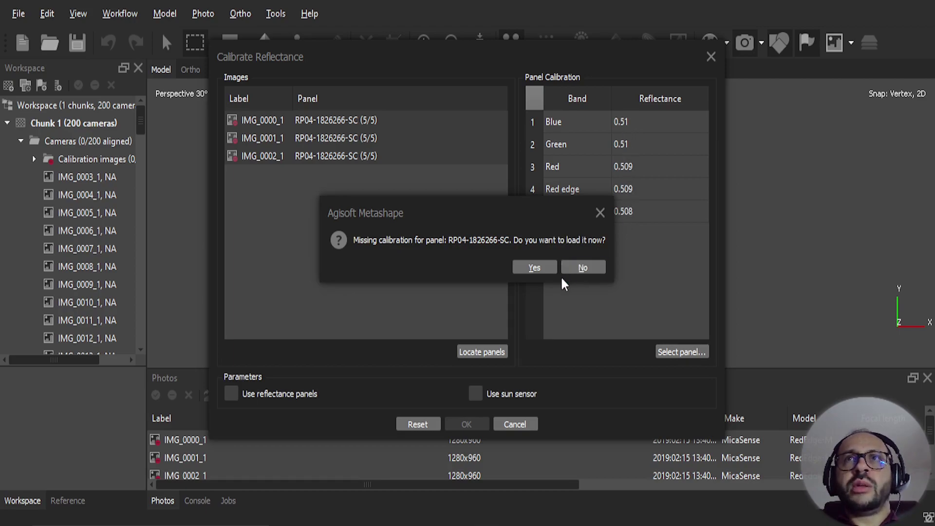
click(582, 265)
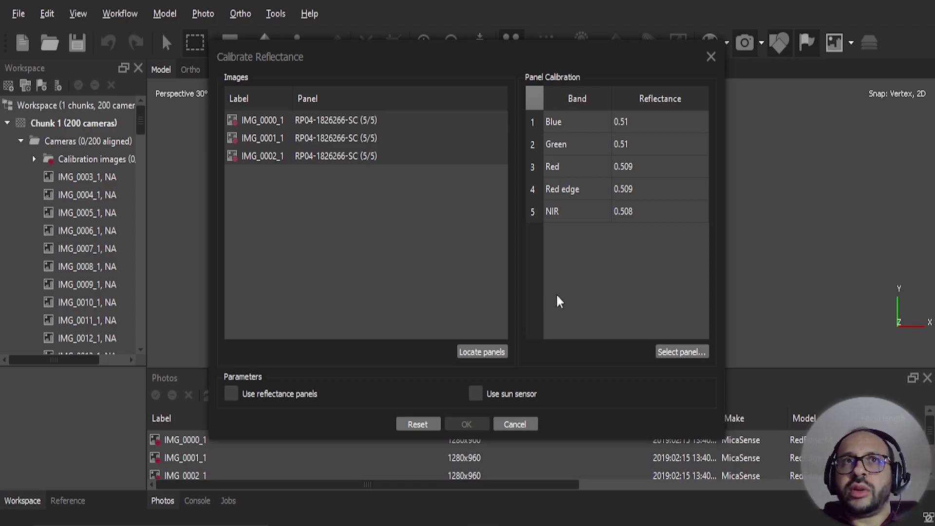
Step: Calibrate reflectance using both the reflectance panels and the sun sensor, and collapse Chunk 1
click(233, 393)
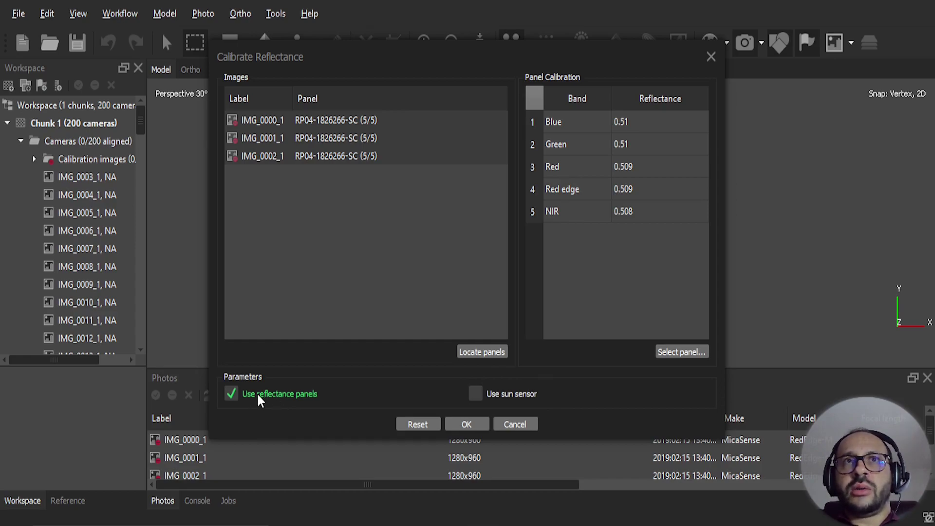
click(475, 394)
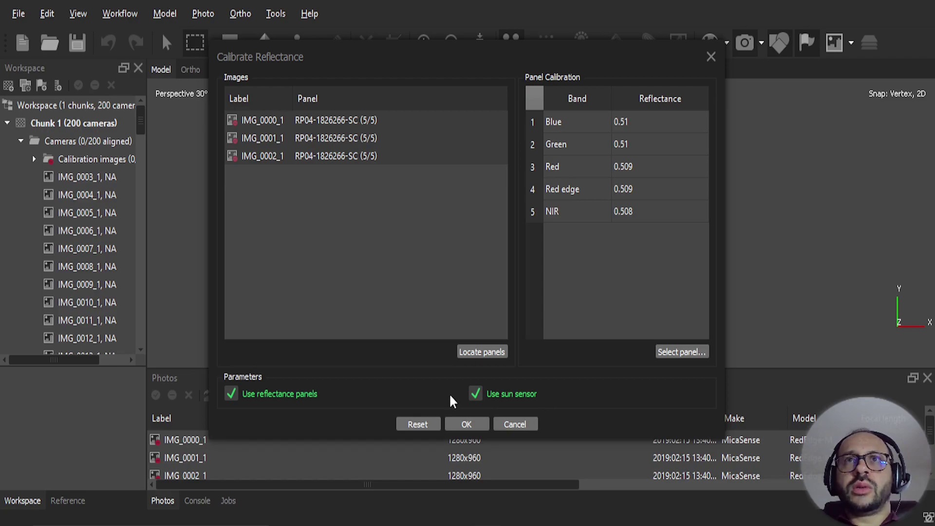
click(476, 426)
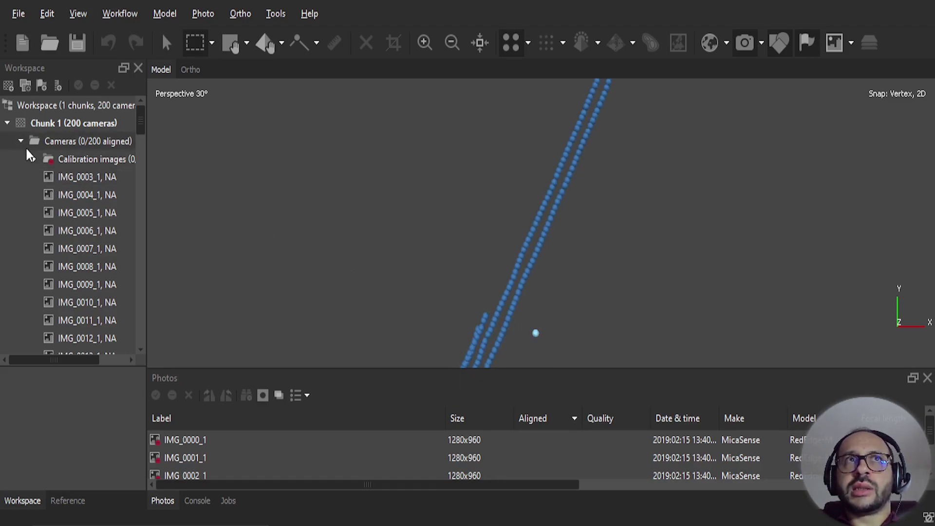
click(7, 123)
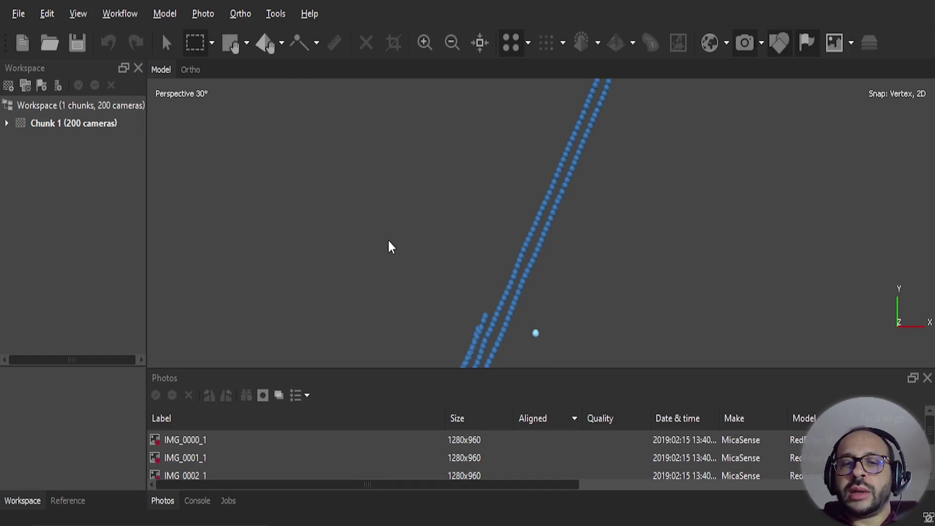
Step: Align the photos at High accuracy with a tie point limit of 4,000 and masks applied to None
click(135, 11)
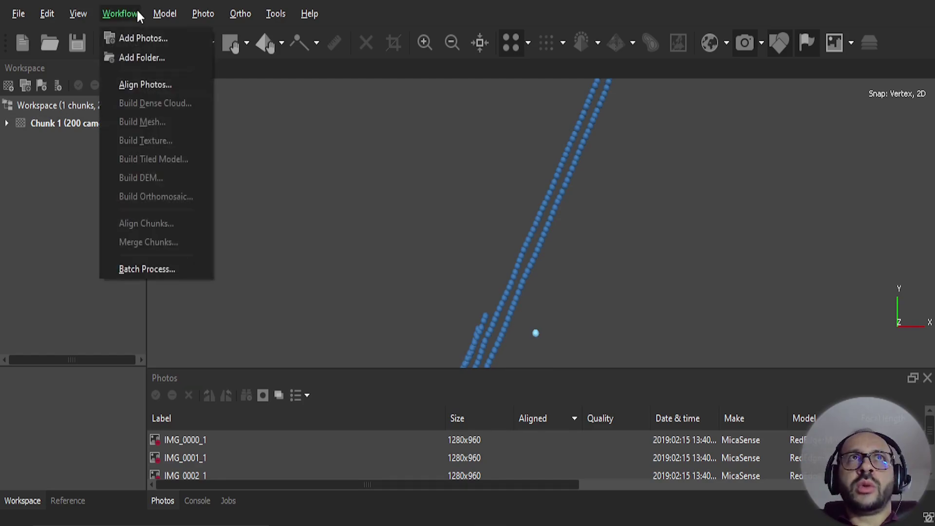
click(184, 92)
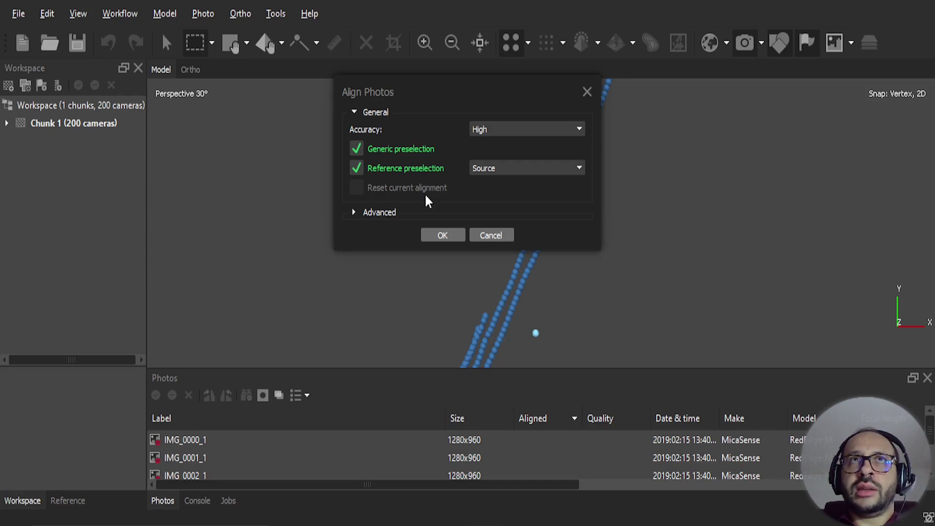
click(353, 214)
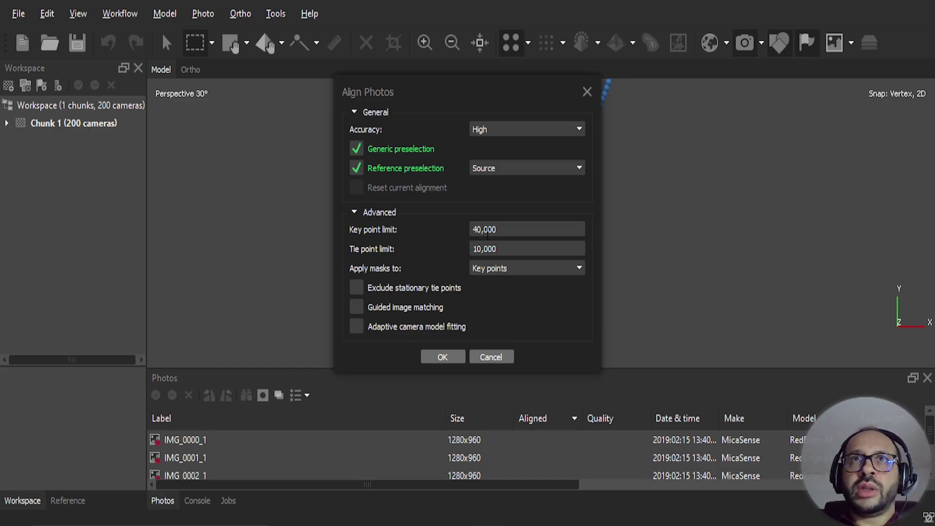
double_click(477, 248)
text(4)
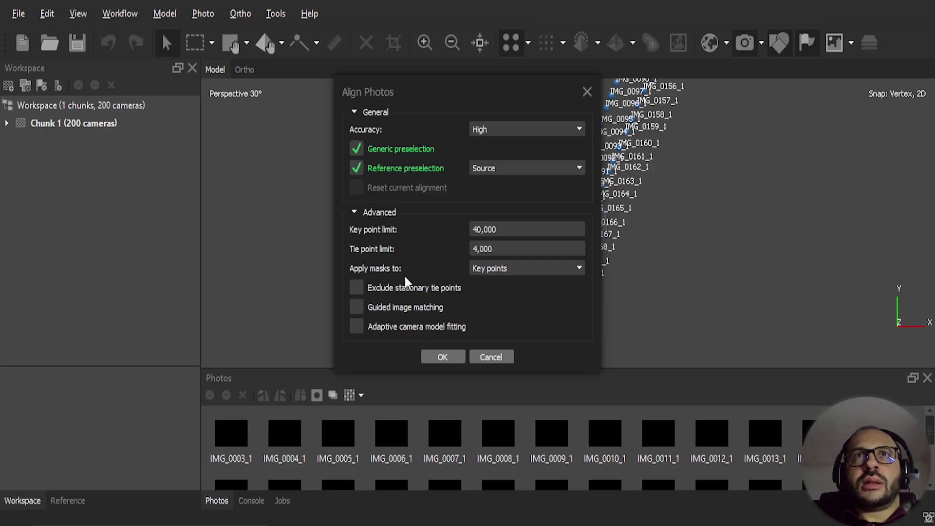
click(505, 270)
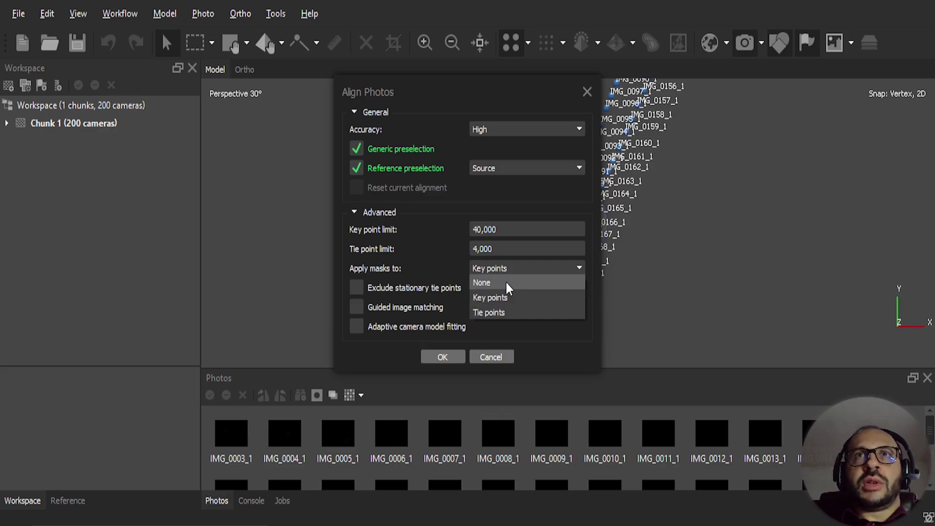
click(508, 284)
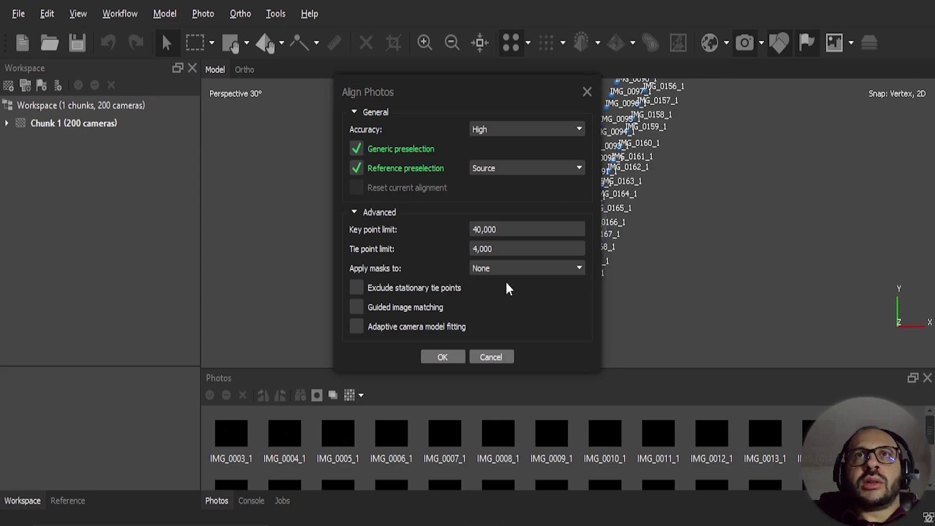
click(455, 357)
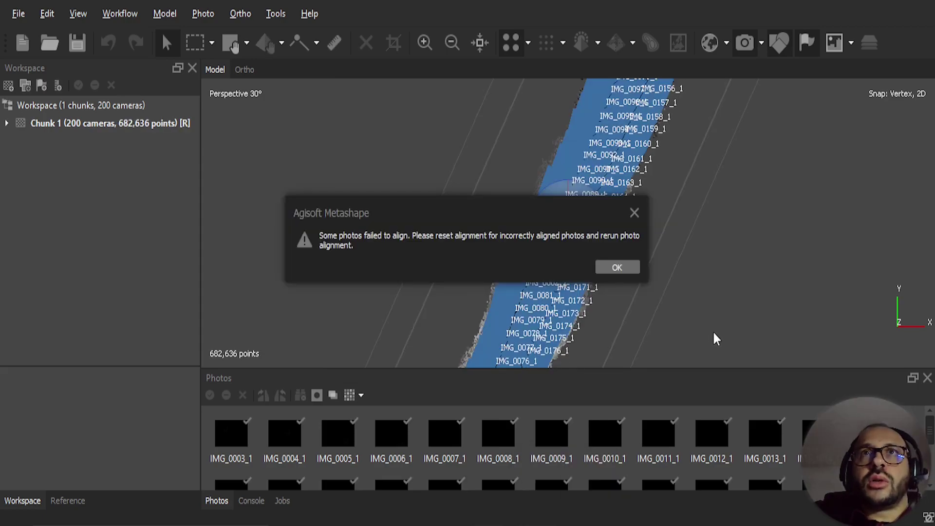
click(617, 268)
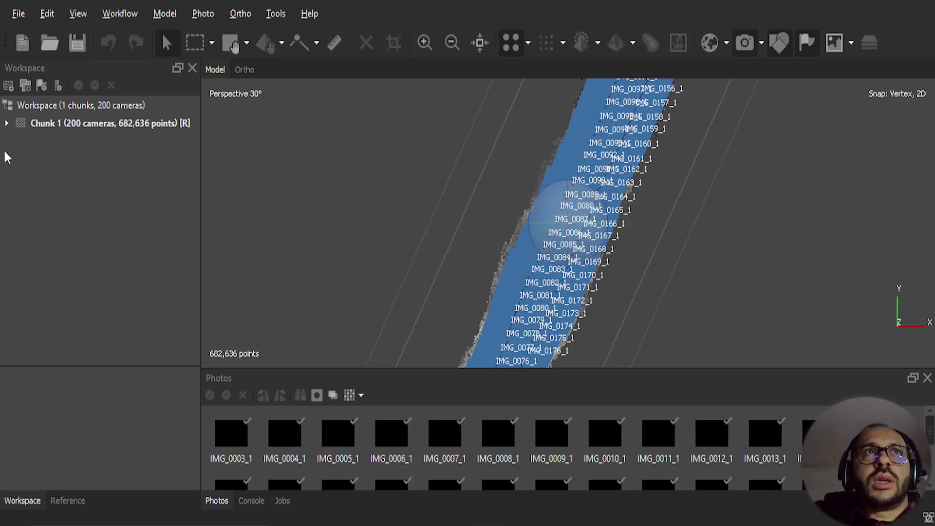
Step: Check Chunk 1's camera properties and show the photos as a detailed list
click(54, 125)
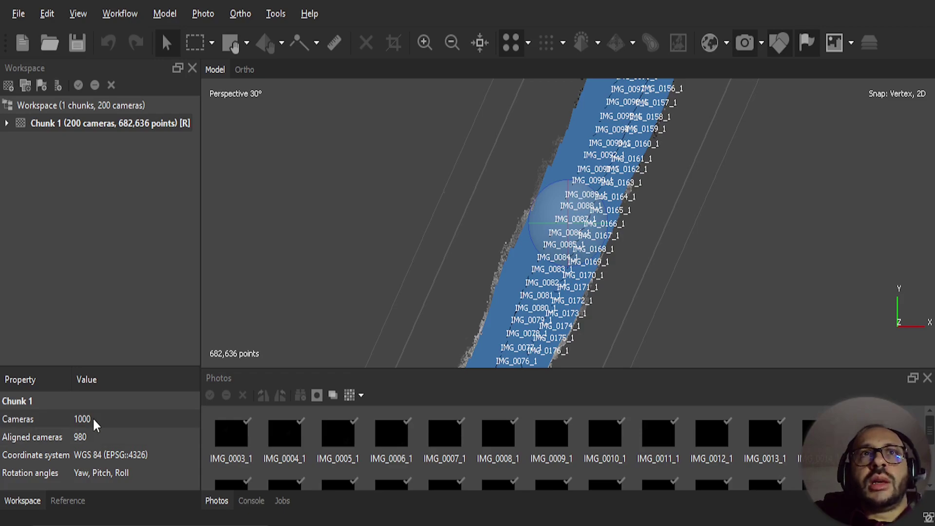
click(349, 395)
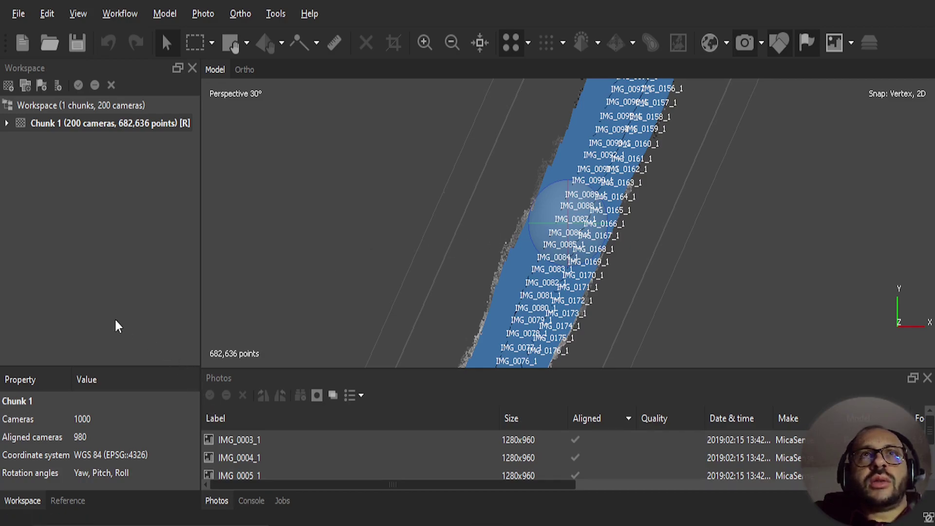
Step: Optimize the camera alignment, fitting f, cx, cy, k1, k2, k3, p1 and p2
click(60, 504)
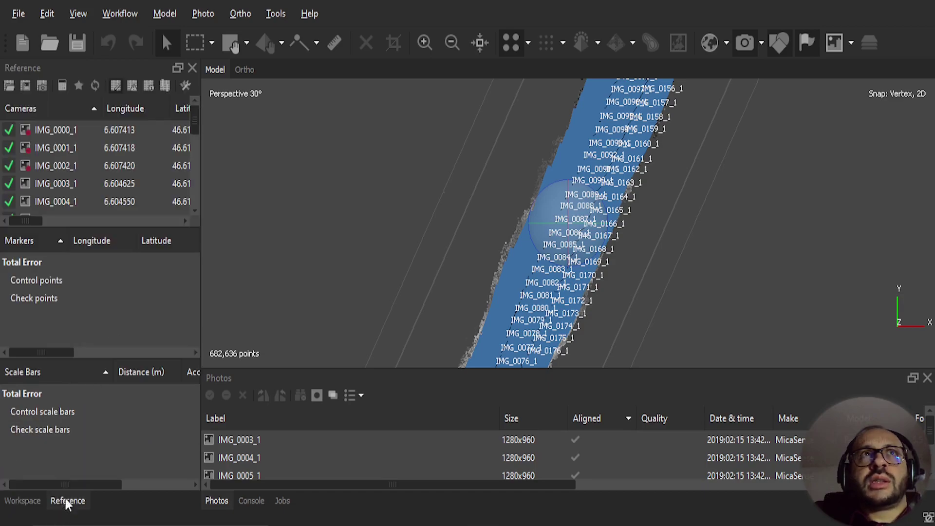
click(78, 87)
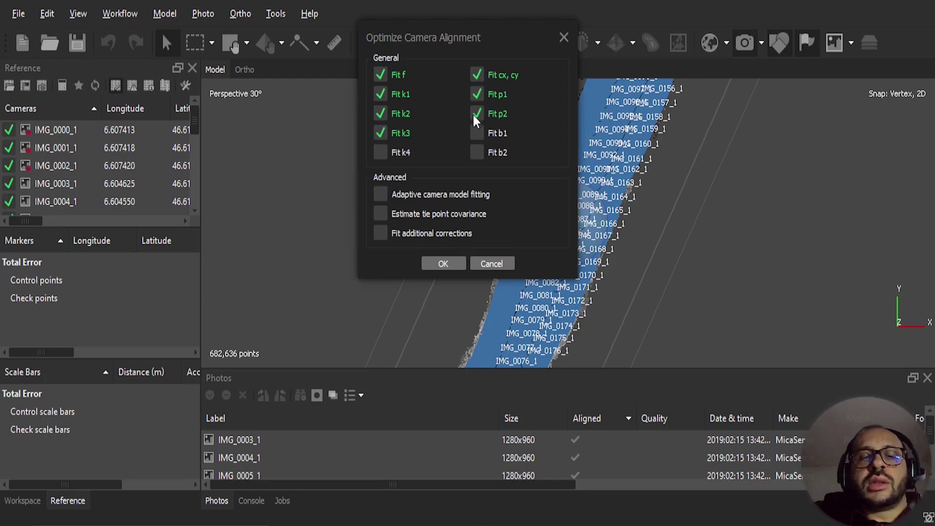
click(457, 261)
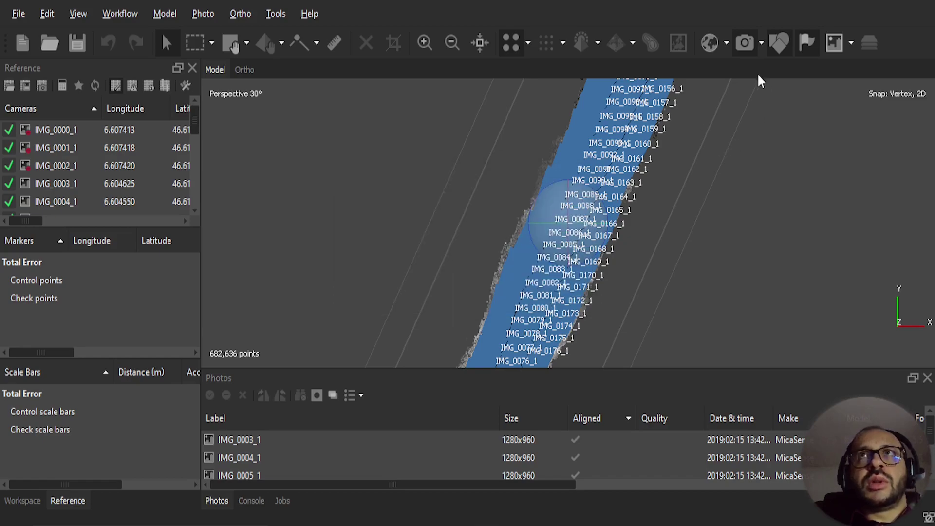
Step: Toggle the camera display and examine the sparse point cloud from an oblique side view
click(746, 40)
drag(559, 146, 539, 270)
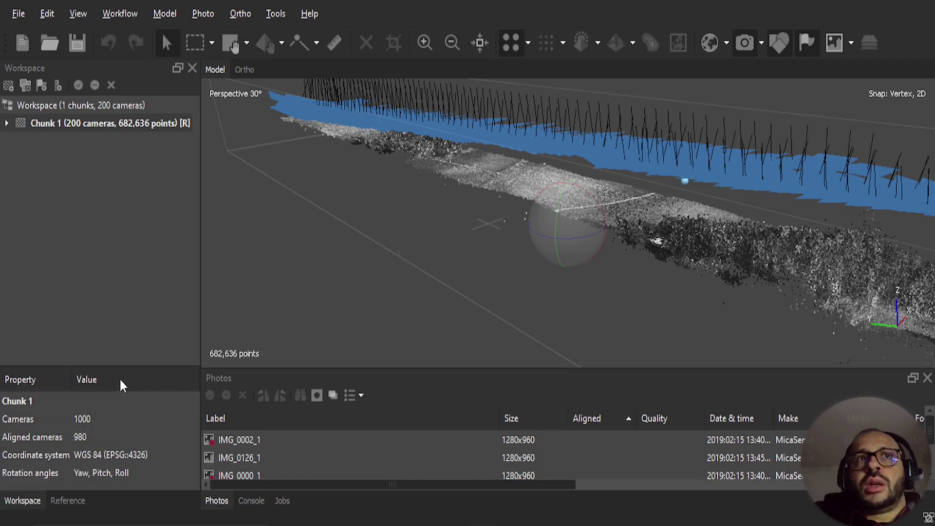
Step: Rerun the camera alignment optimization with f, cx, cy, k1–k3, p1 and p2 fitted and the advanced options off
click(68, 501)
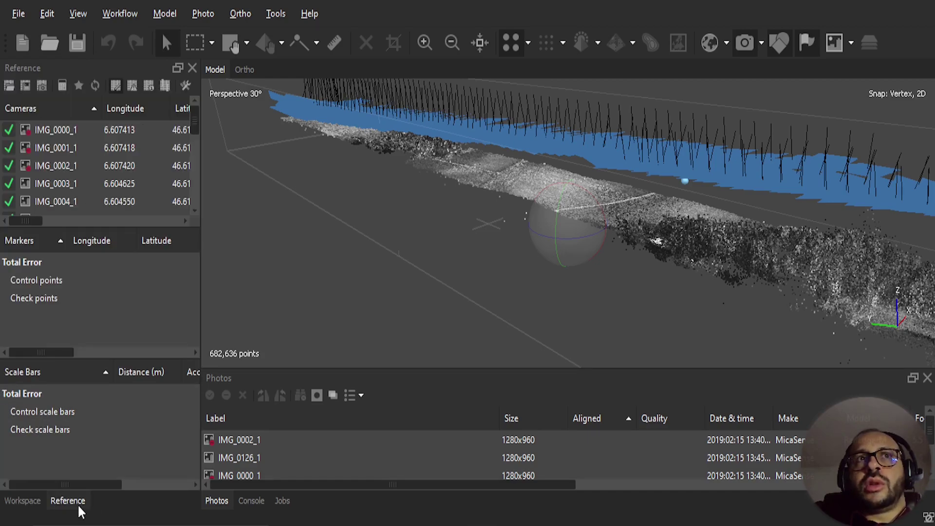
click(78, 86)
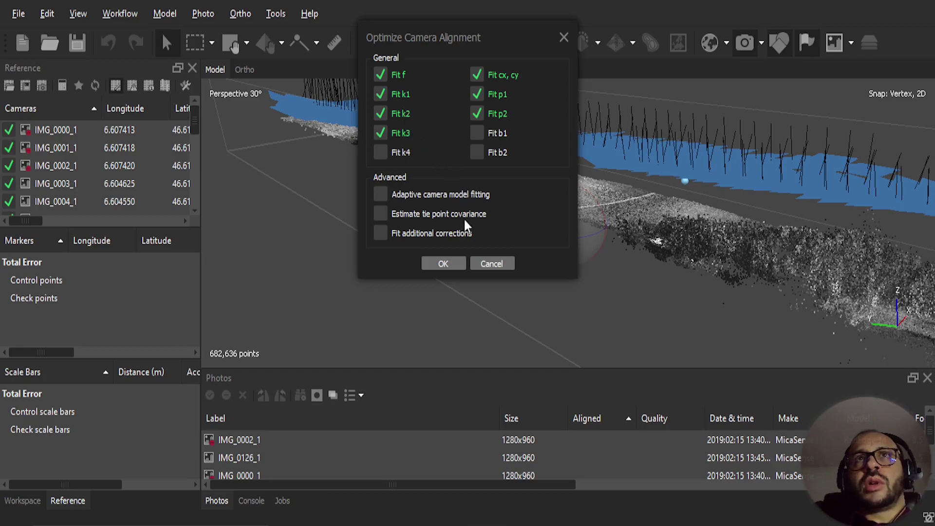
click(460, 264)
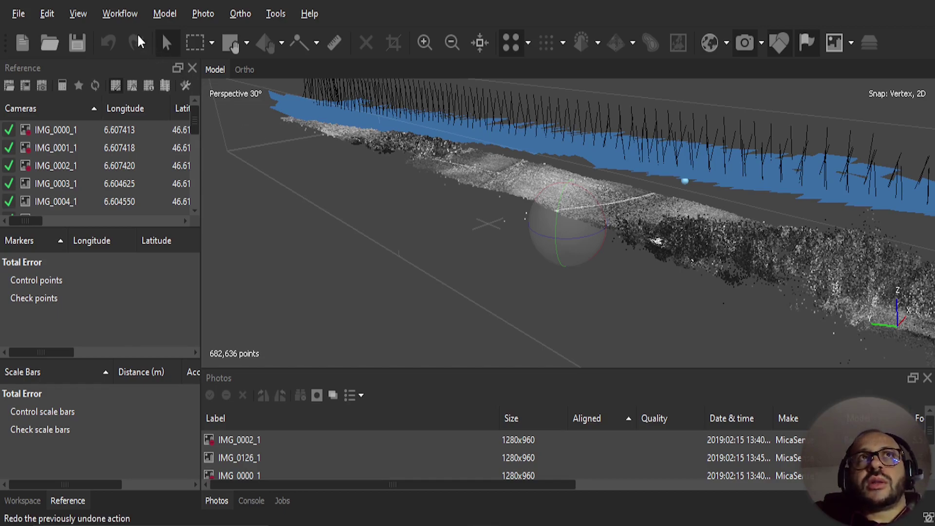
Step: Start a batch process with a Build Dense Cloud job for all chunks, using Medium quality and Aggressive depth filtering
click(125, 15)
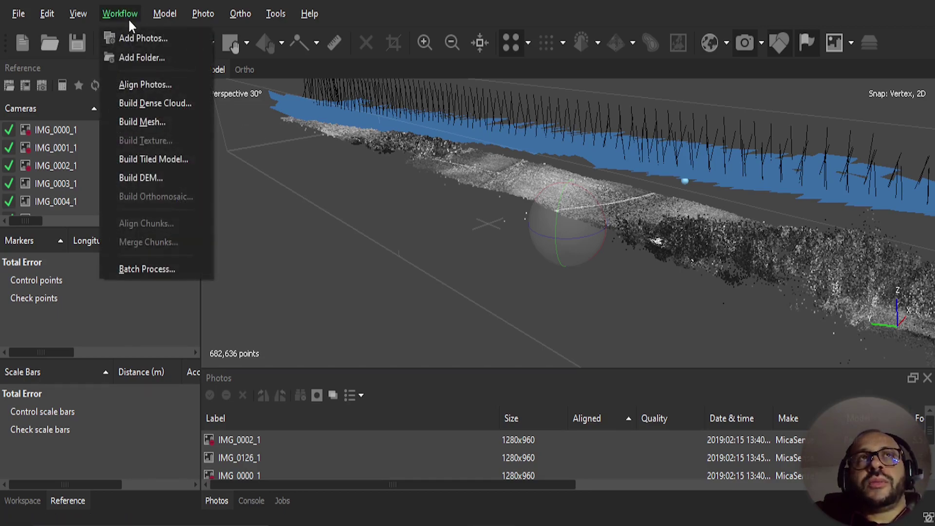
click(179, 267)
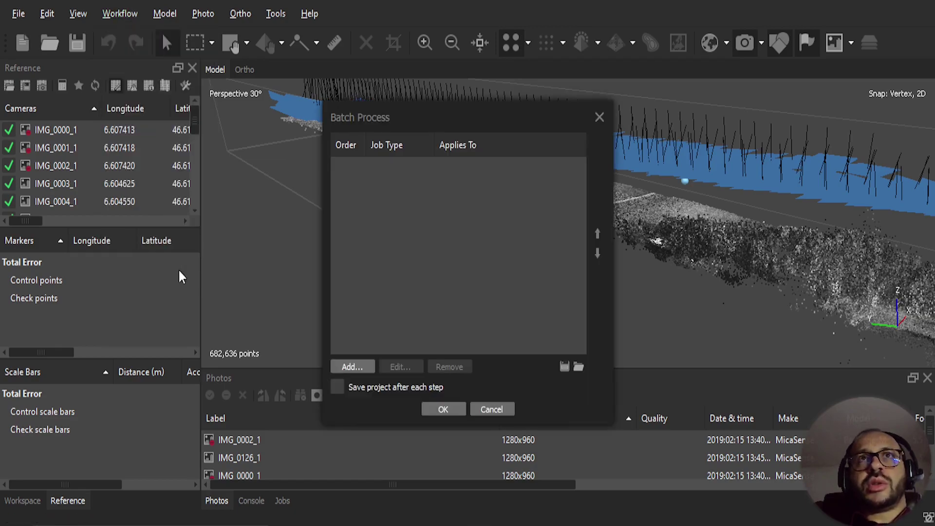
click(358, 367)
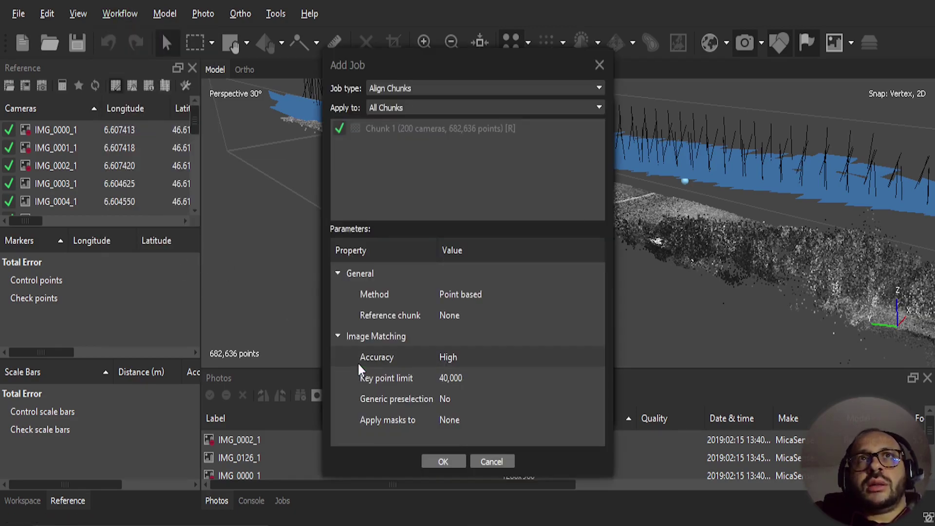
click(392, 89)
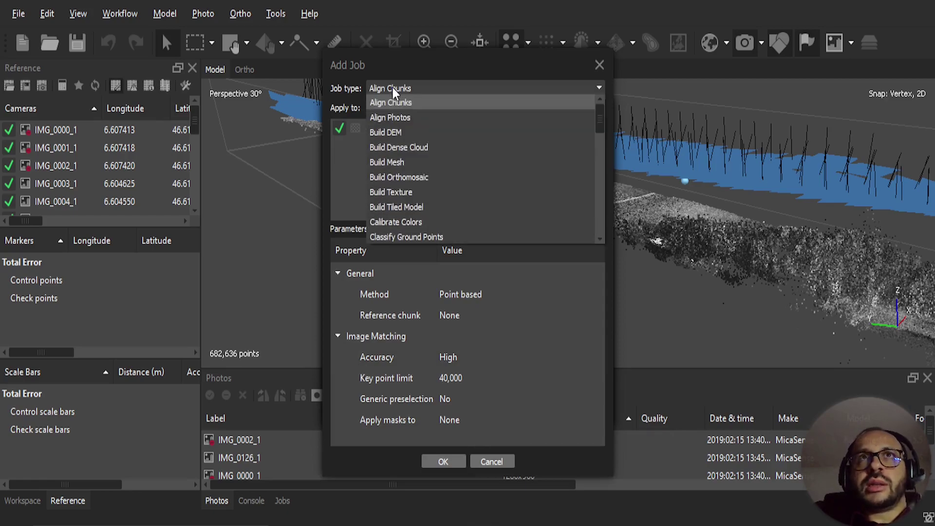
click(370, 146)
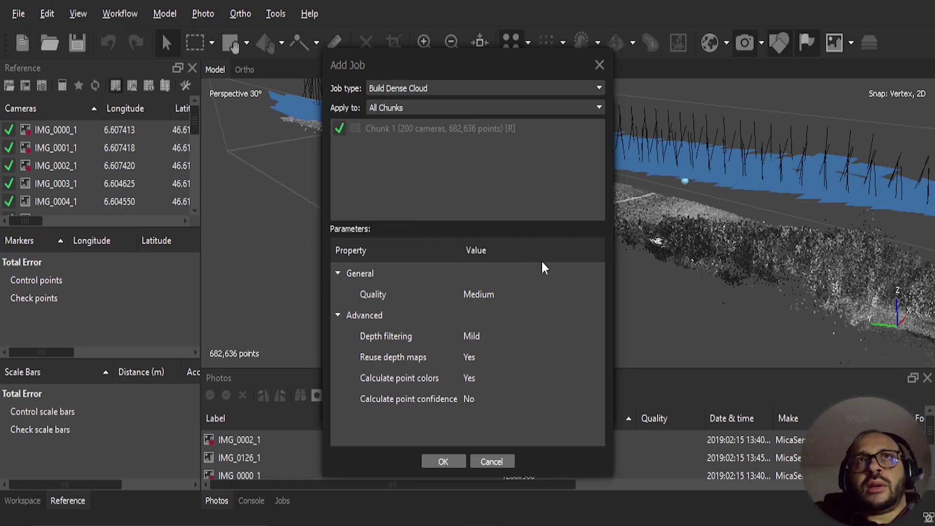
click(484, 336)
click(483, 336)
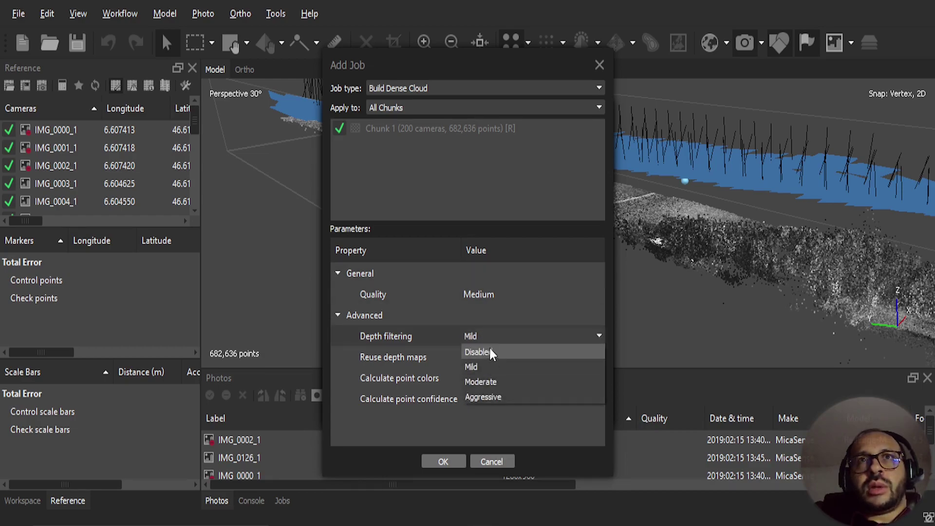
click(492, 396)
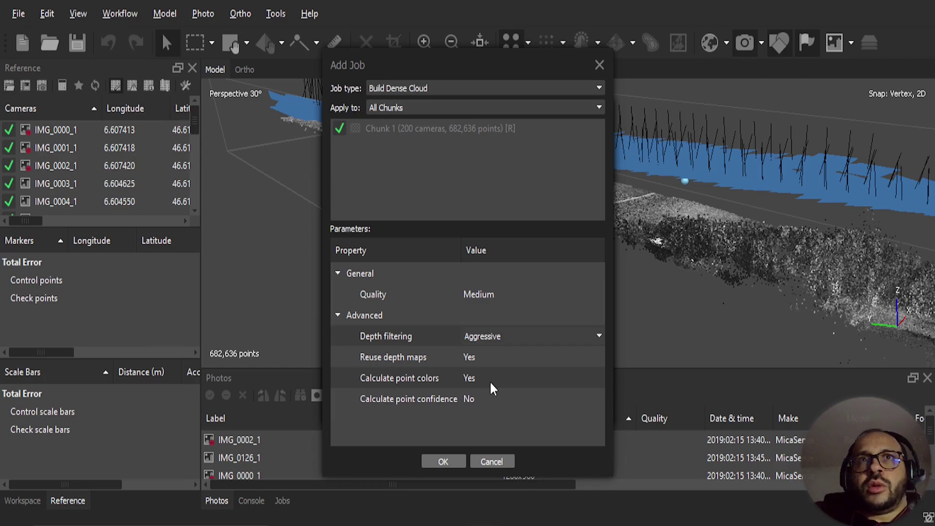
click(444, 463)
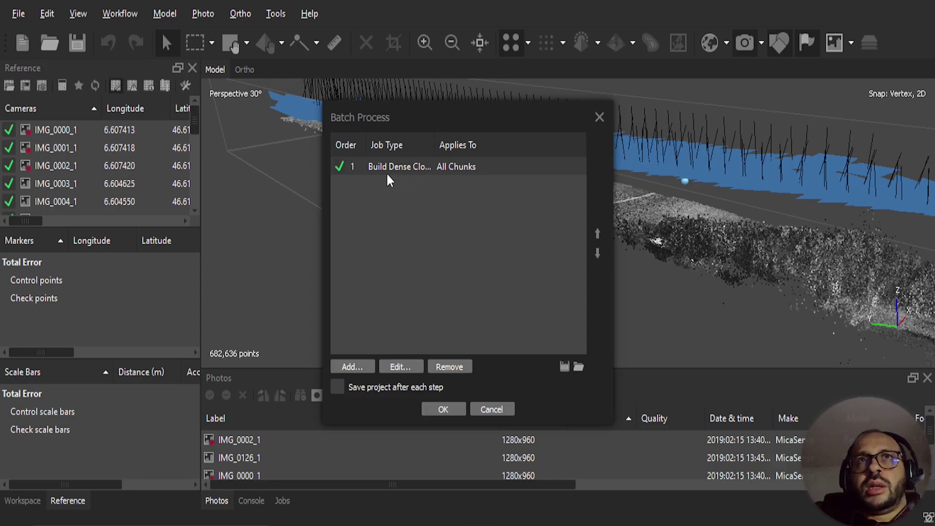
drag(434, 146, 476, 143)
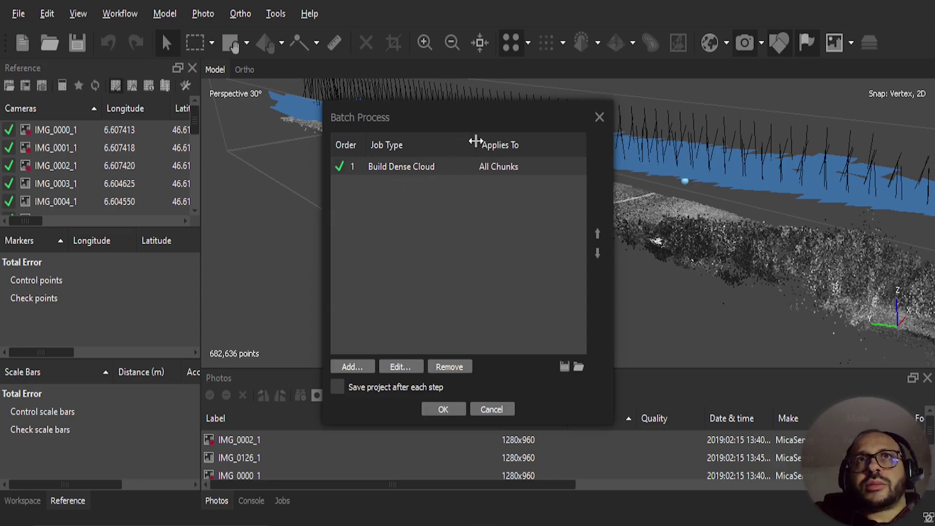
Step: Add a Build DEM job from the dense cloud to the batch, with Extrapolated interpolation and Aggressive depth filtering
click(353, 367)
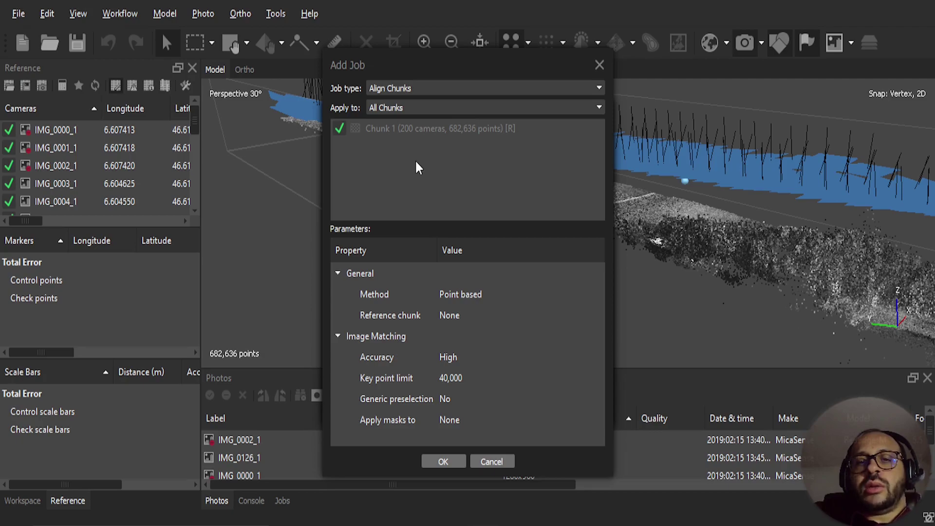
click(388, 87)
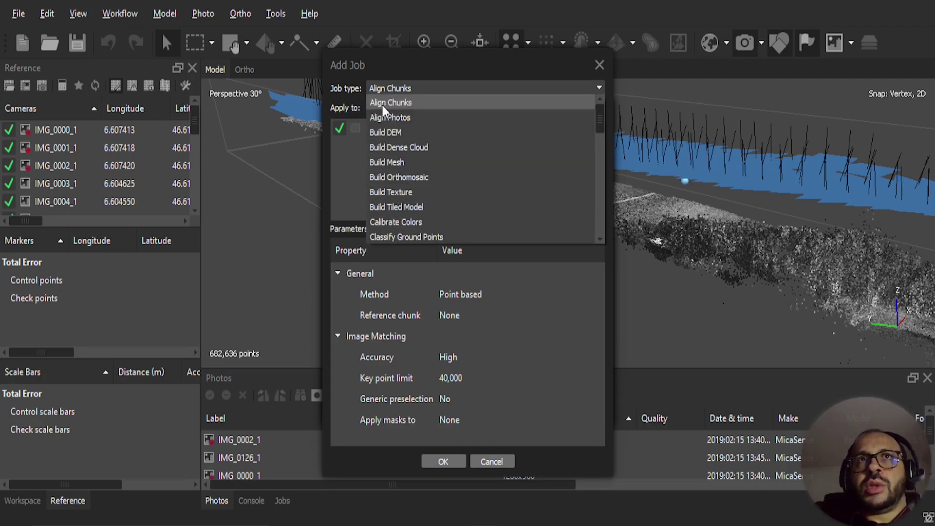
click(389, 136)
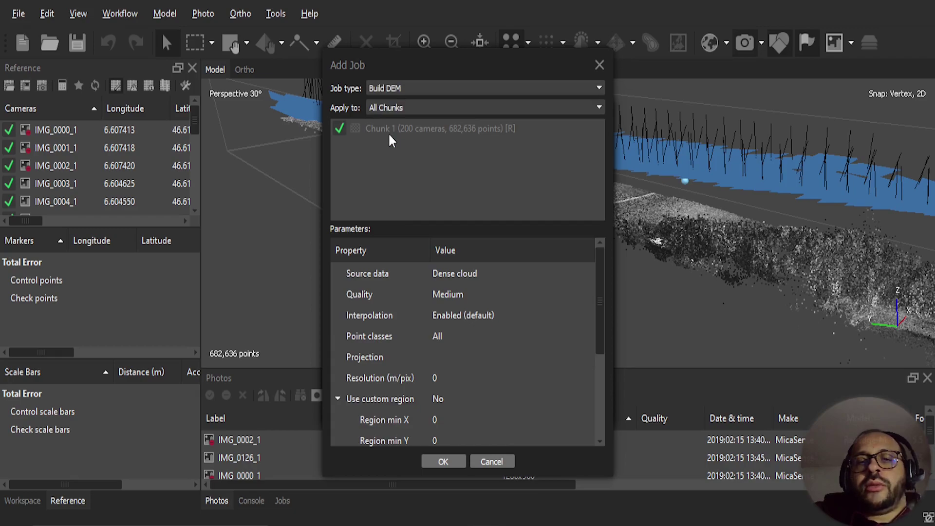
click(477, 316)
click(477, 316)
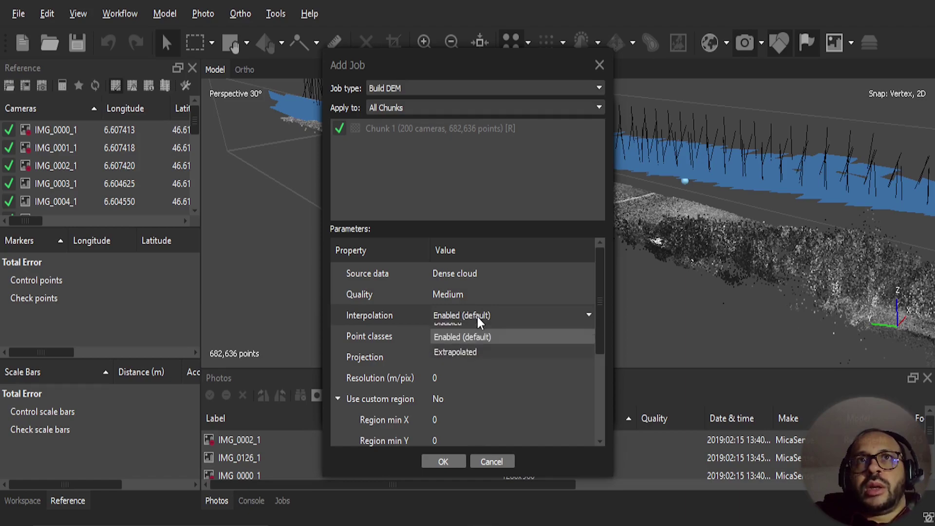
click(477, 362)
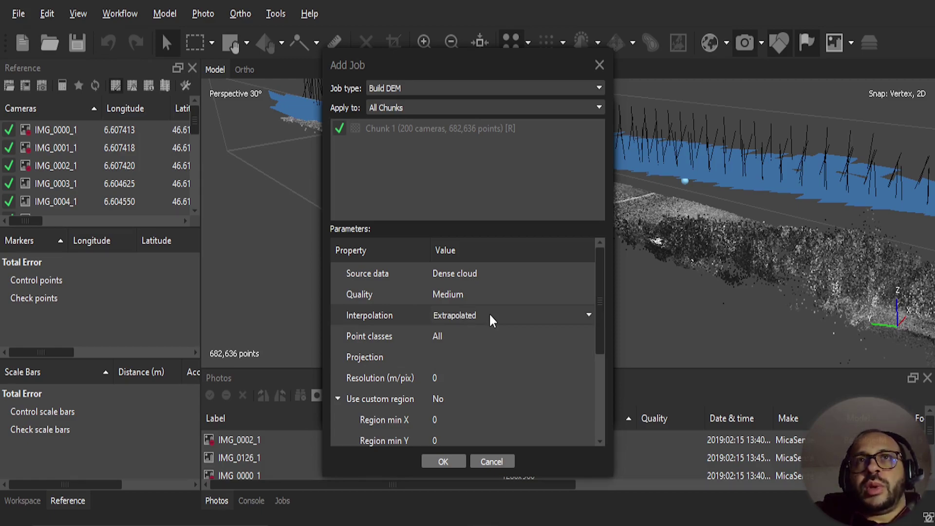
scroll(489, 313, down, 2)
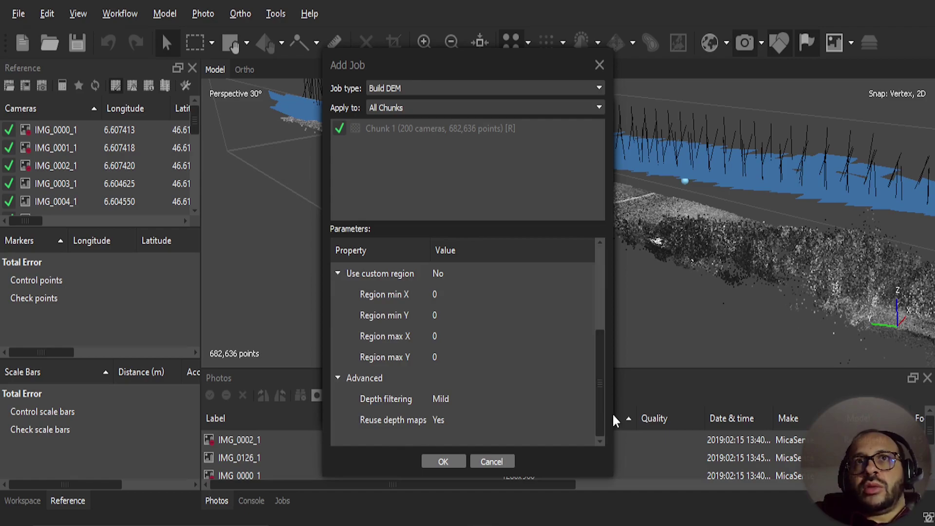
click(450, 398)
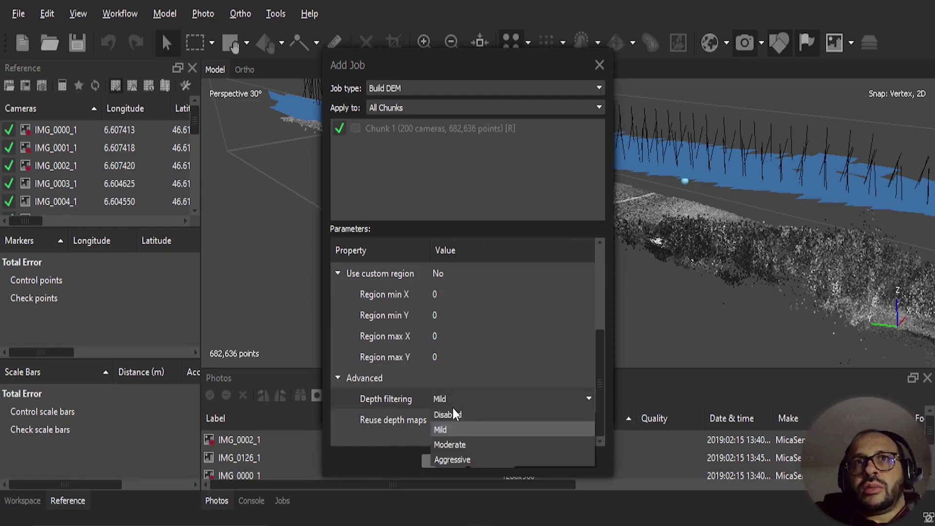
click(468, 457)
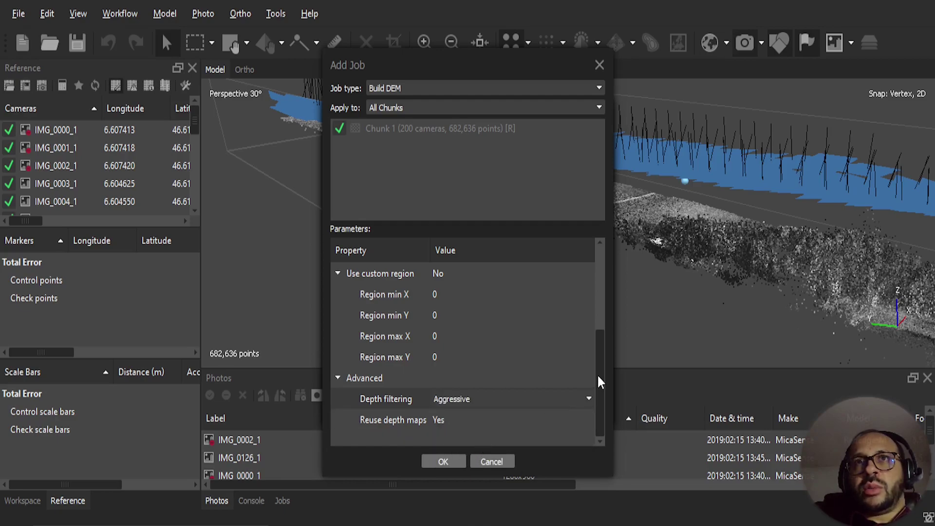
drag(601, 369, 602, 261)
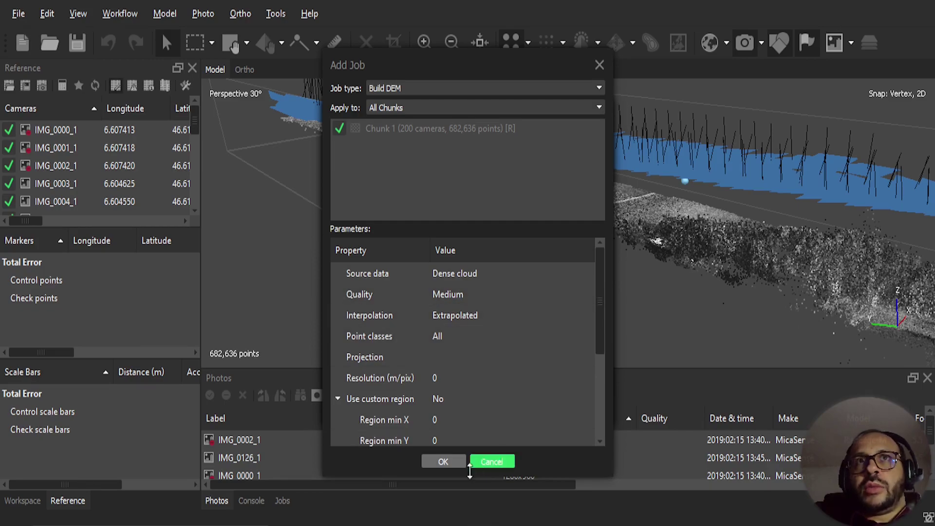
click(454, 462)
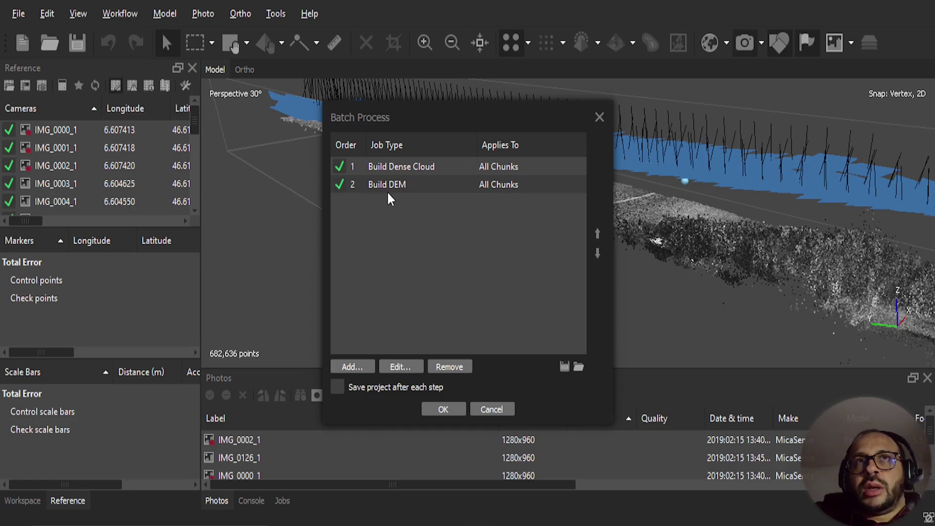
Step: Add a Build Orthomosaic job for all chunks to the batch, using the DEM as surface and Mosaic blending
click(360, 369)
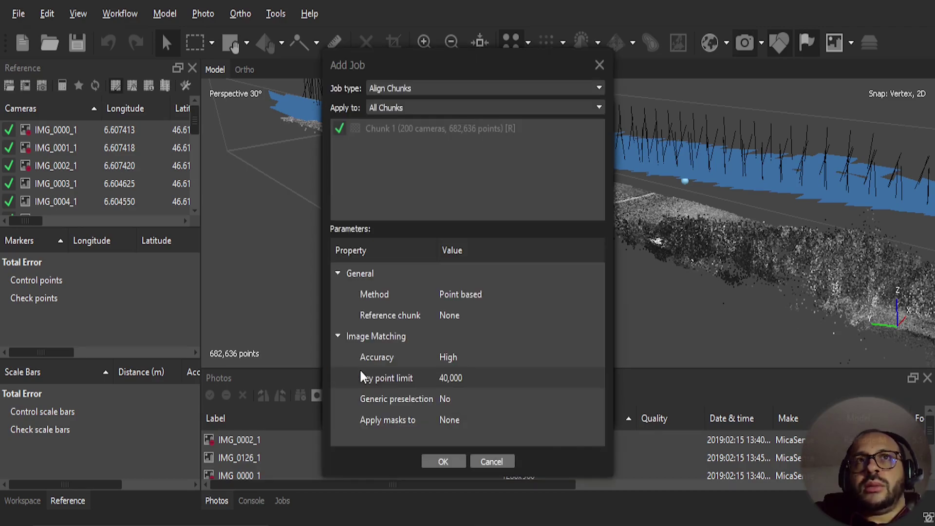
click(388, 91)
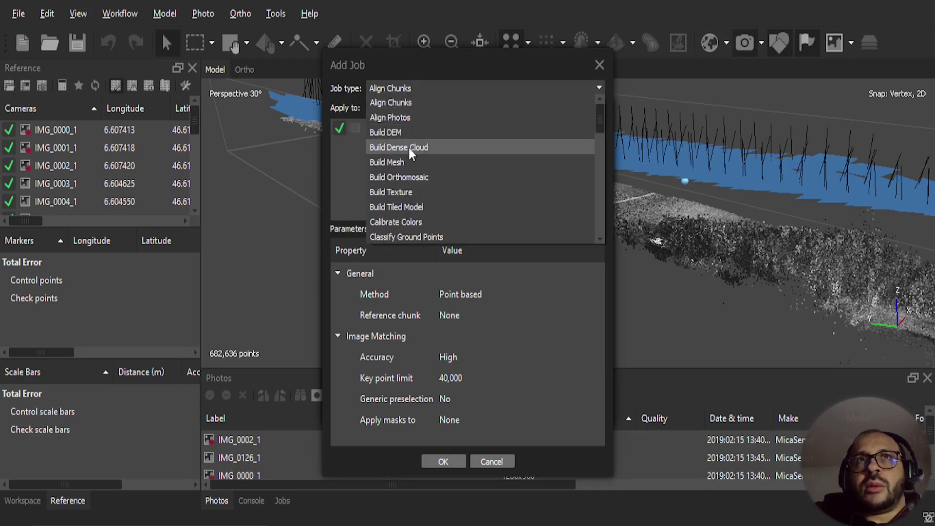
click(417, 179)
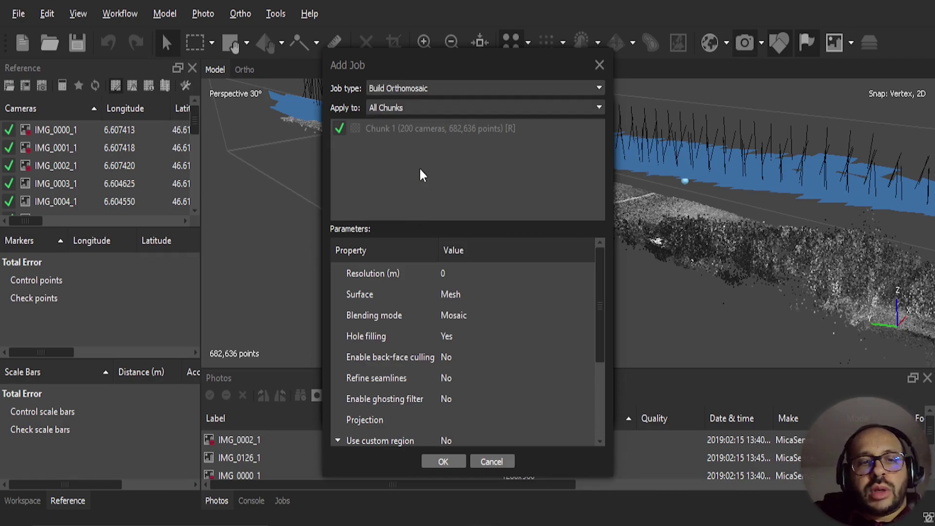
click(456, 293)
click(457, 308)
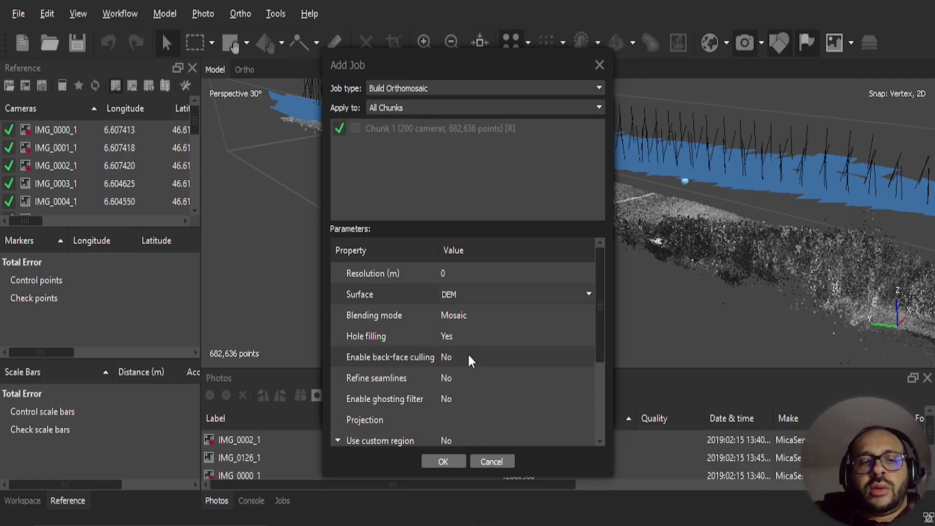
scroll(468, 354, down, 3)
click(446, 461)
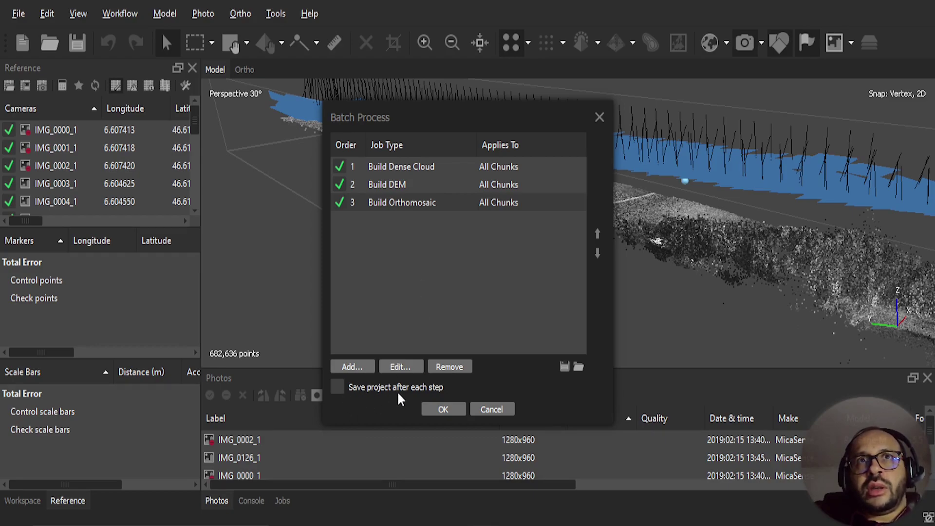
Step: Set the batch to save the project after each step, run all its jobs and dismiss the progress report
click(341, 389)
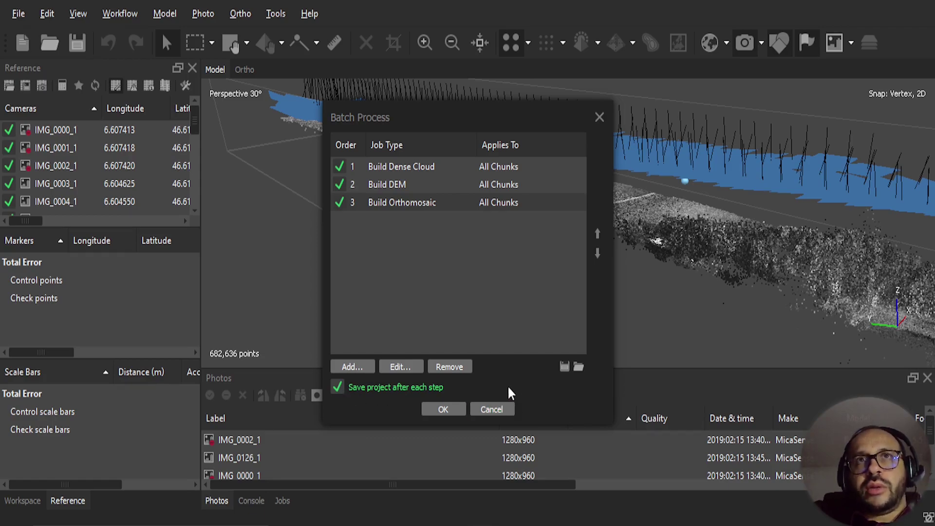
click(453, 413)
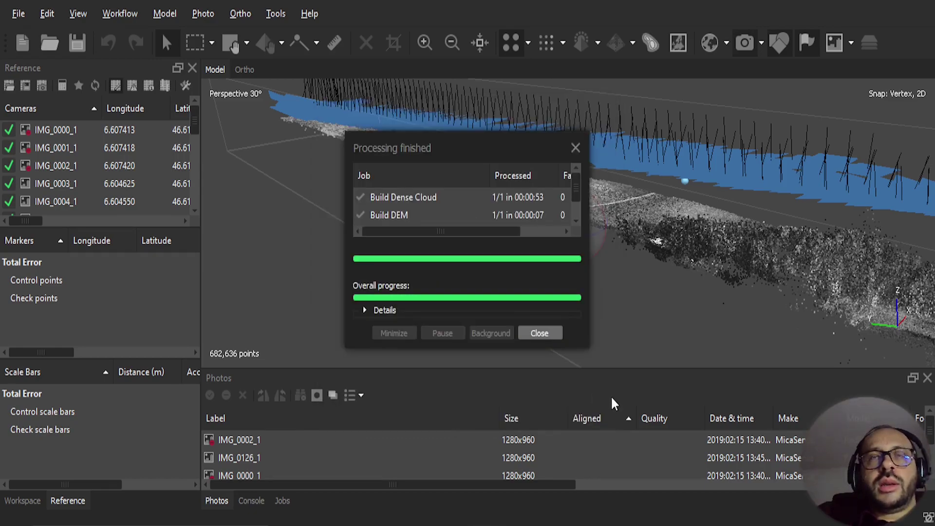
click(541, 334)
Step: Hide the cameras and view the point cloud from the top
drag(415, 266, 370, 247)
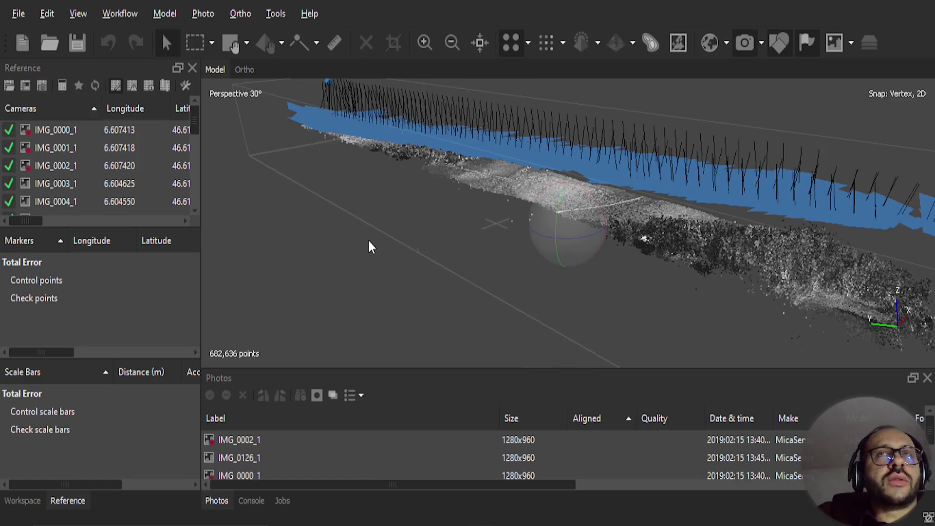
scroll(368, 241, down, 5)
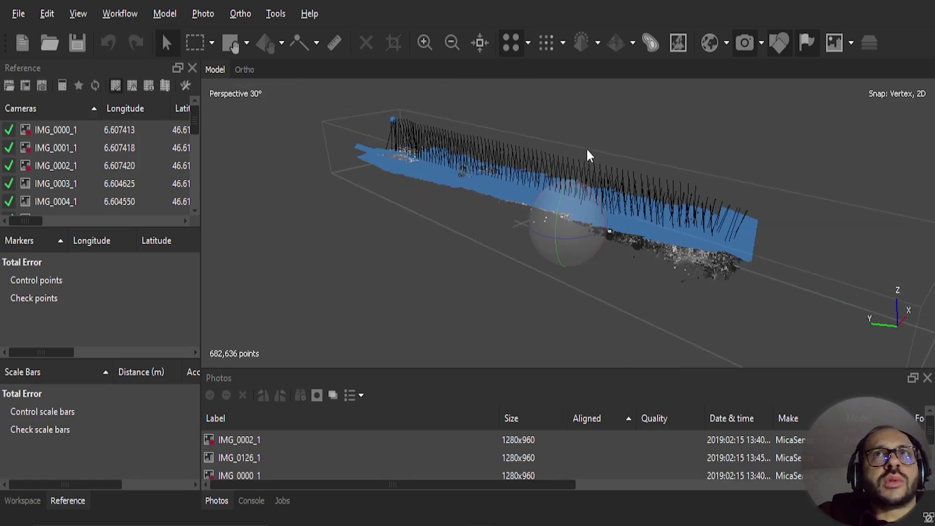
click(740, 45)
key(KP_7)
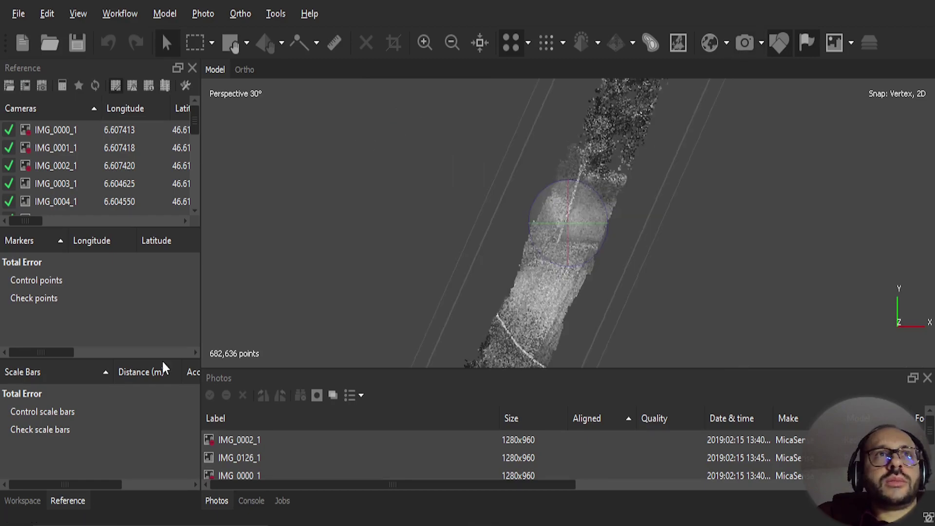
Step: Expand Chunk 1's contents in the workspace and open its DEM for viewing
click(36, 497)
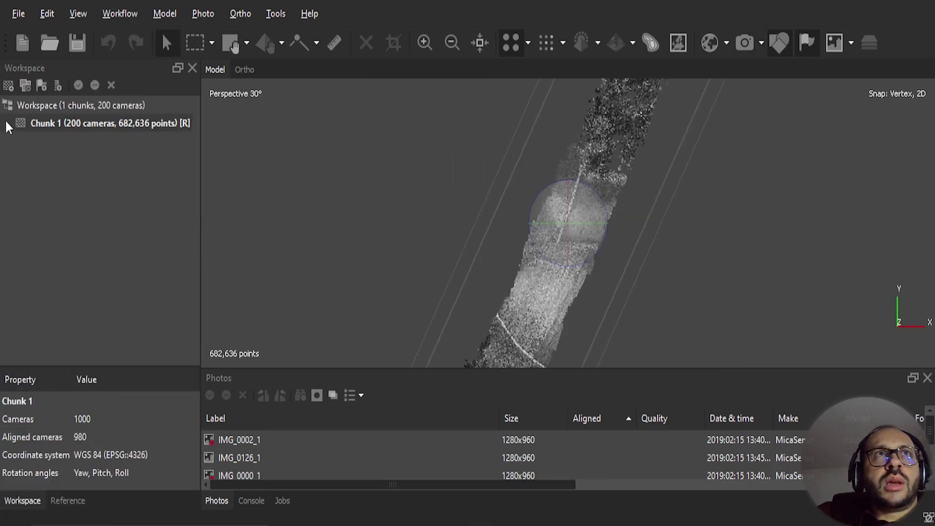
click(7, 123)
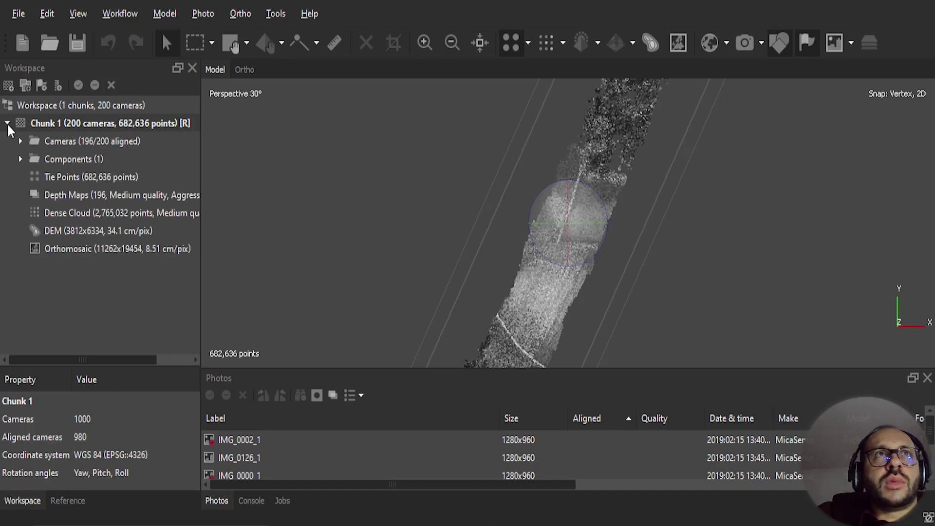
double_click(61, 231)
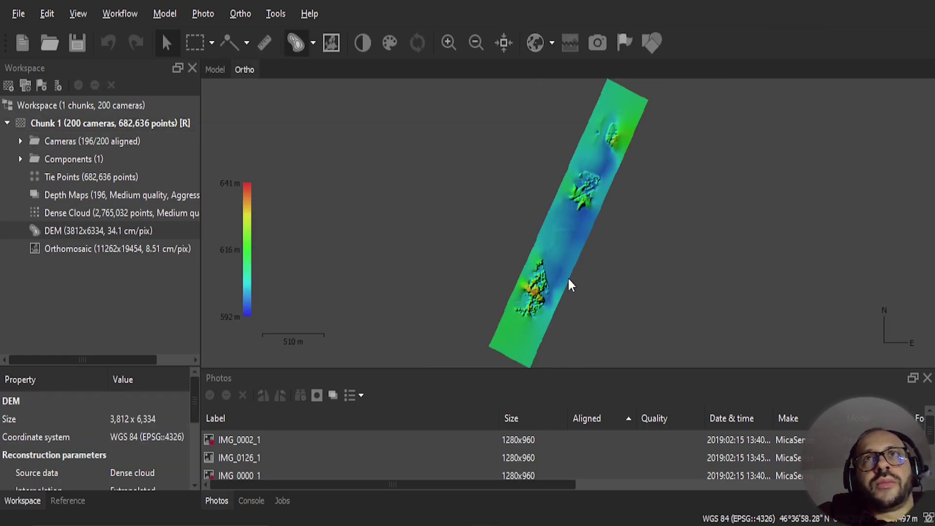
Step: Turn off hillshading on the DEM and examine its elevation colors over the tree-covered and open areas
scroll(543, 273, up, 1)
scroll(544, 275, up, 3)
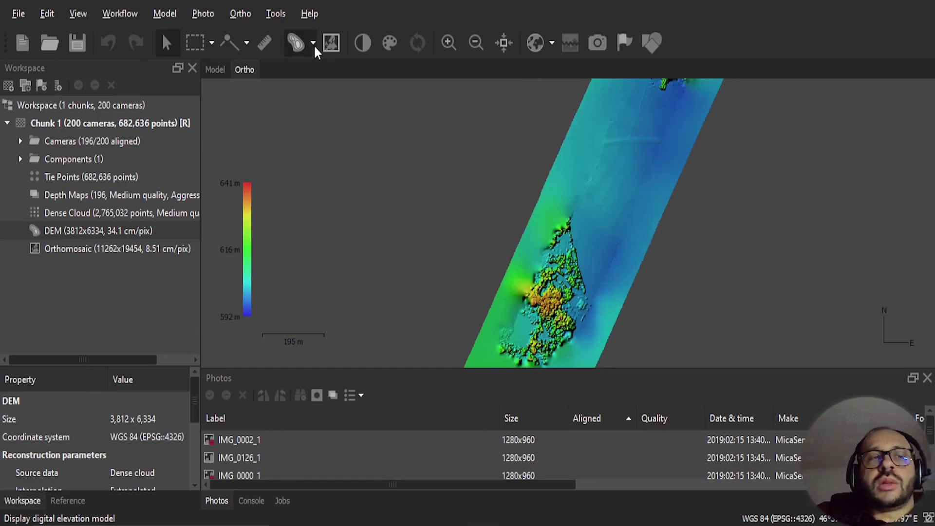
click(313, 44)
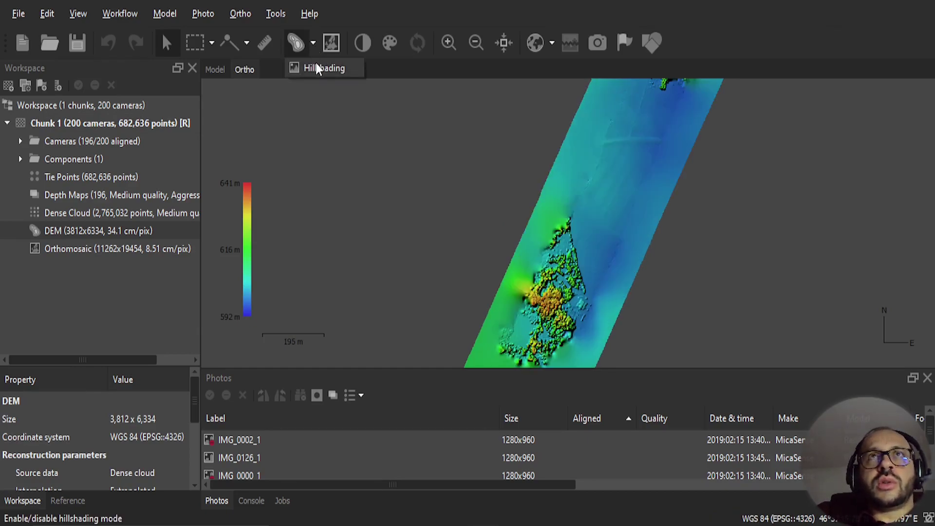
click(315, 63)
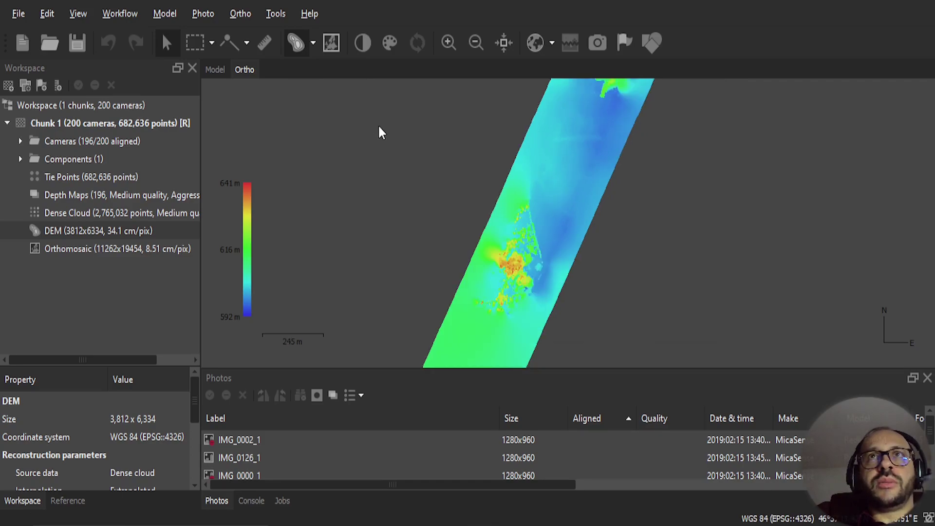
scroll(555, 163, down, 4)
scroll(576, 244, up, 1)
scroll(574, 232, up, 1)
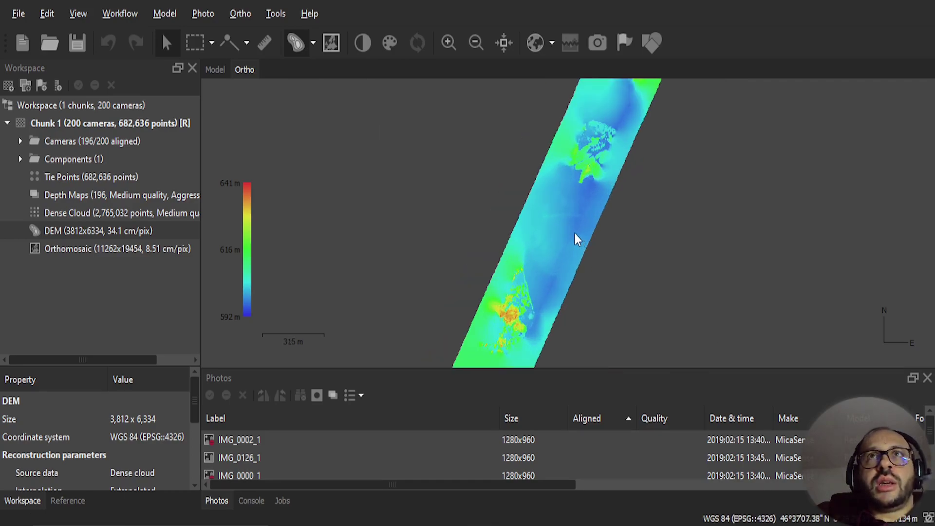
scroll(519, 314, up, 2)
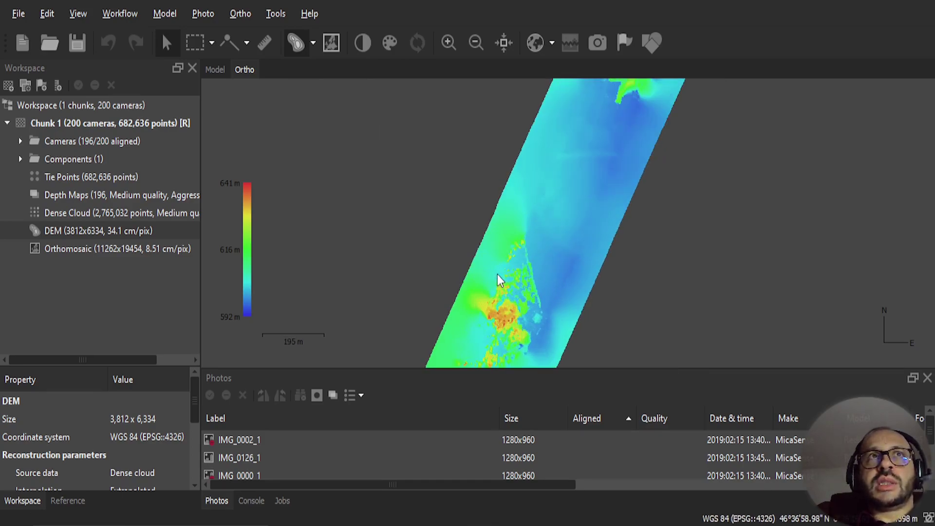
Step: Open Chunk 1's orthomosaic for viewing and apply an image brightness of 10000%
double_click(160, 256)
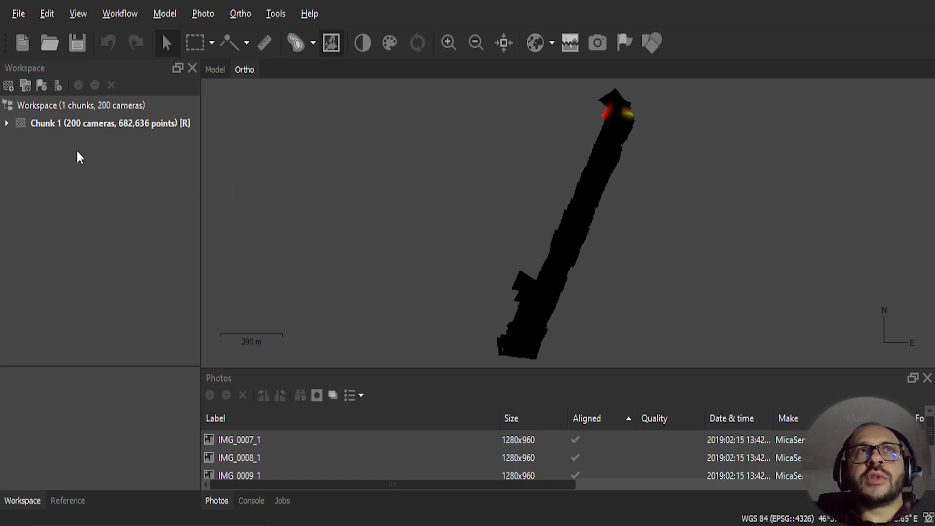
click(7, 124)
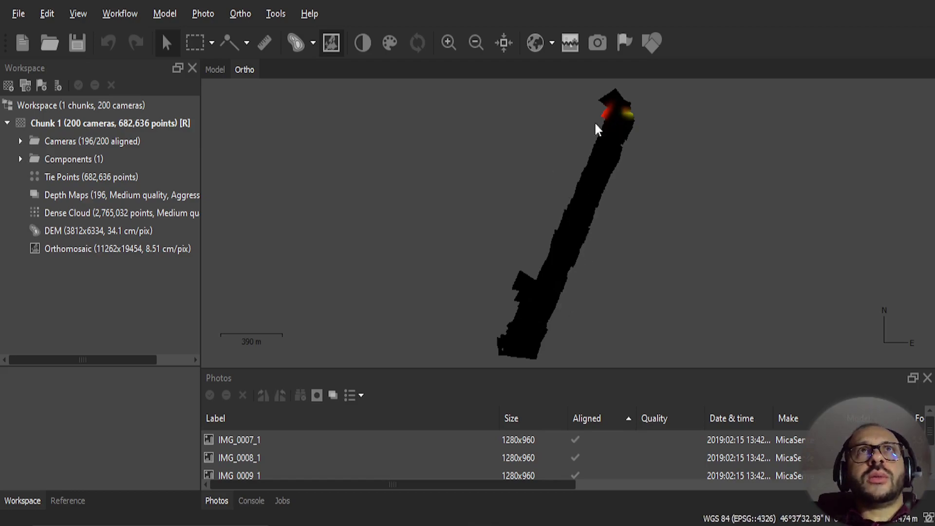
click(276, 14)
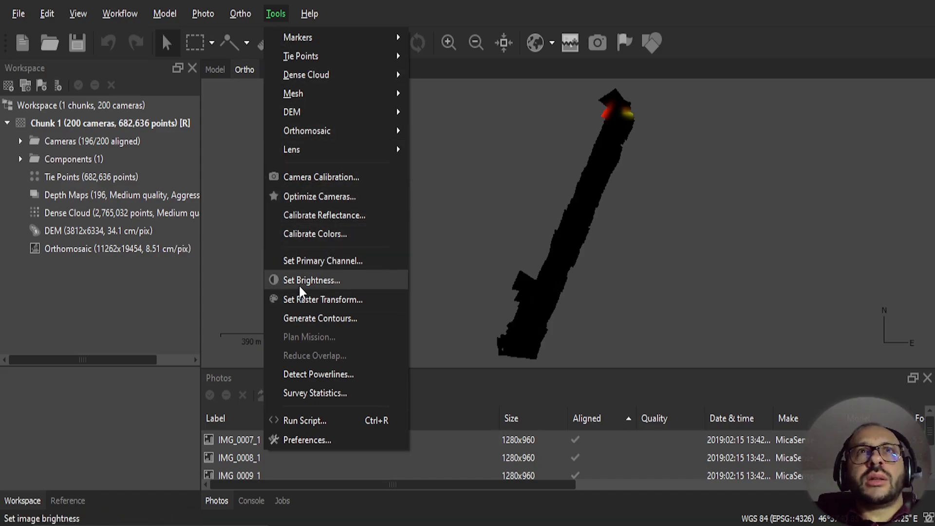
click(326, 282)
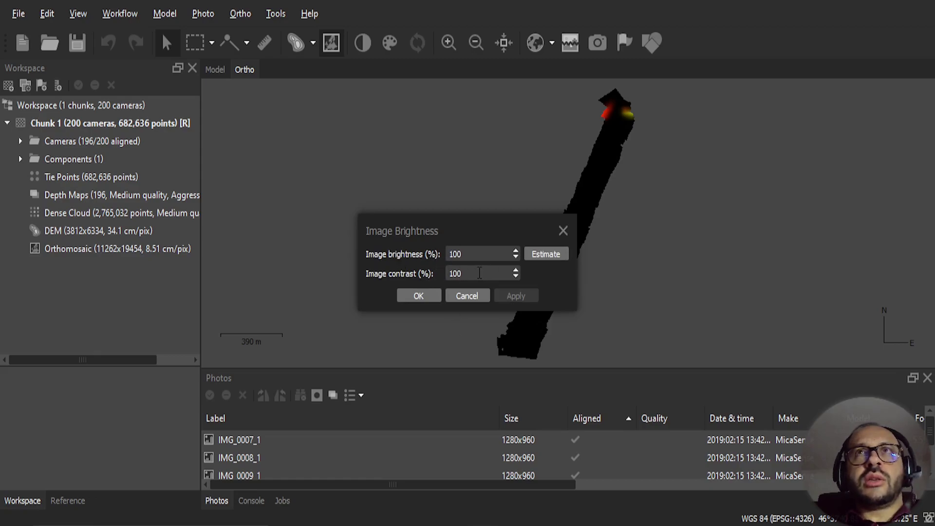
click(534, 256)
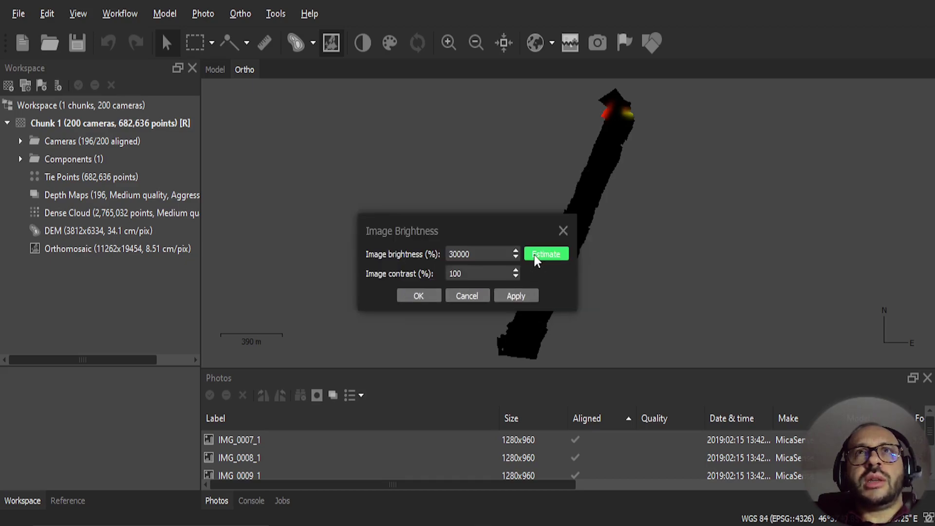
click(450, 254)
key(Delete)
text(1)
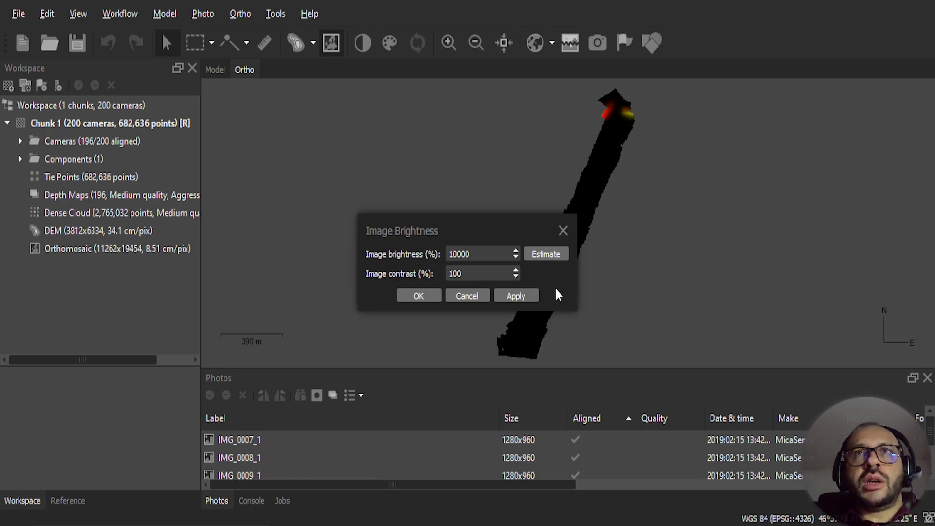
click(514, 297)
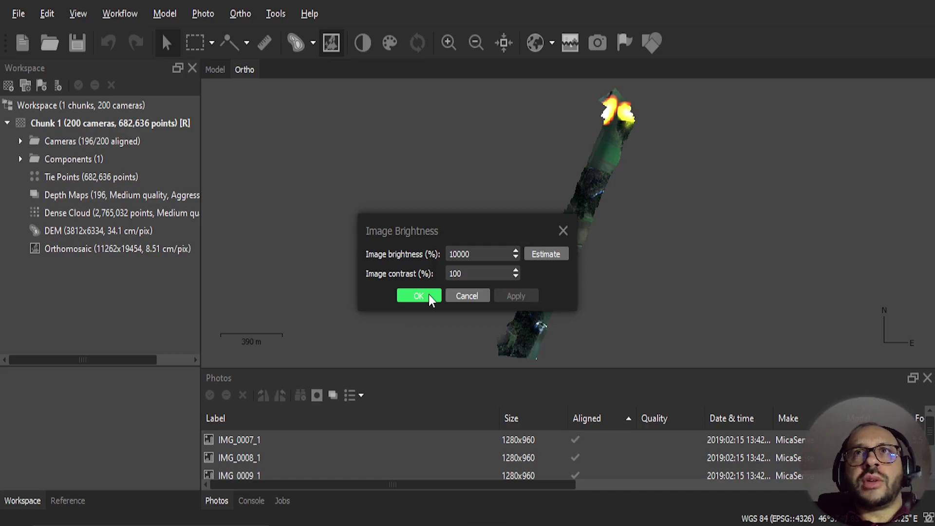
Step: Raise the orthomosaic's image brightness to 20000%, keeping the Image Brightness dialog clear of the mosaic, and accept it
drag(416, 233, 346, 201)
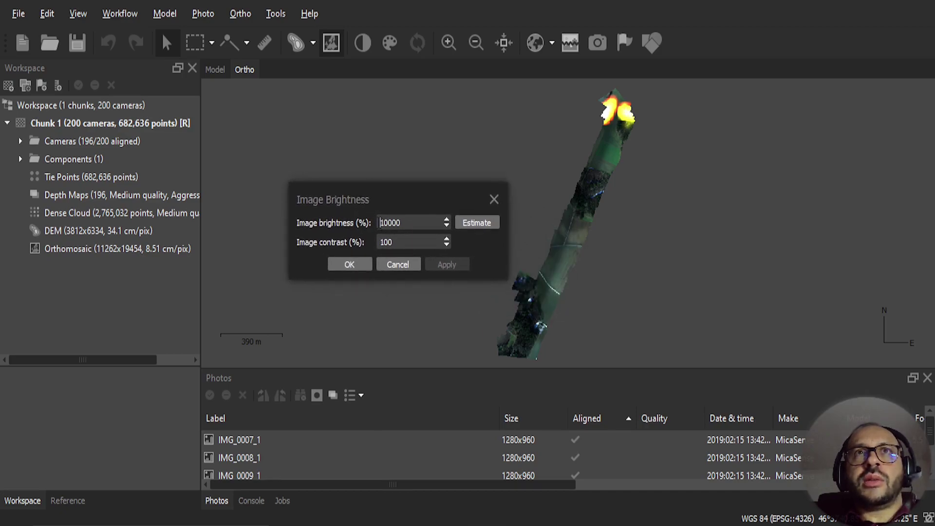
text(2)
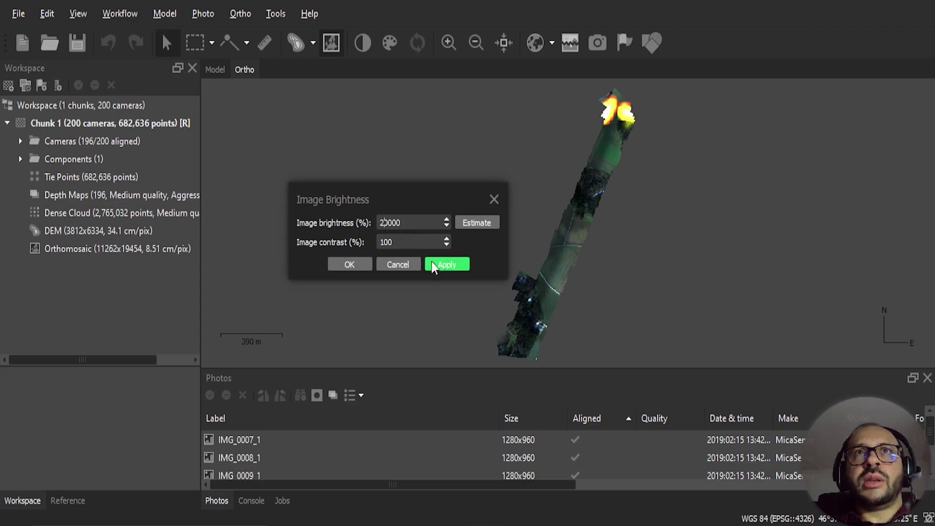
click(443, 263)
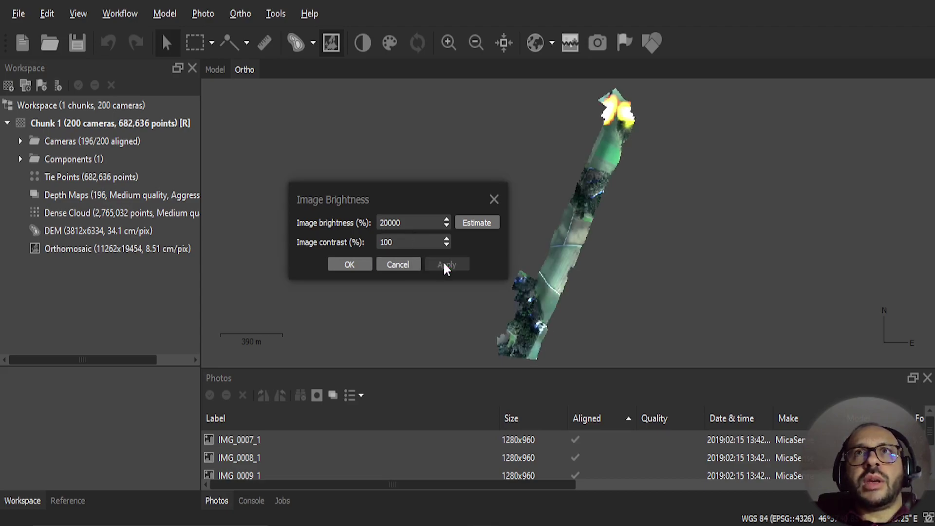
click(351, 265)
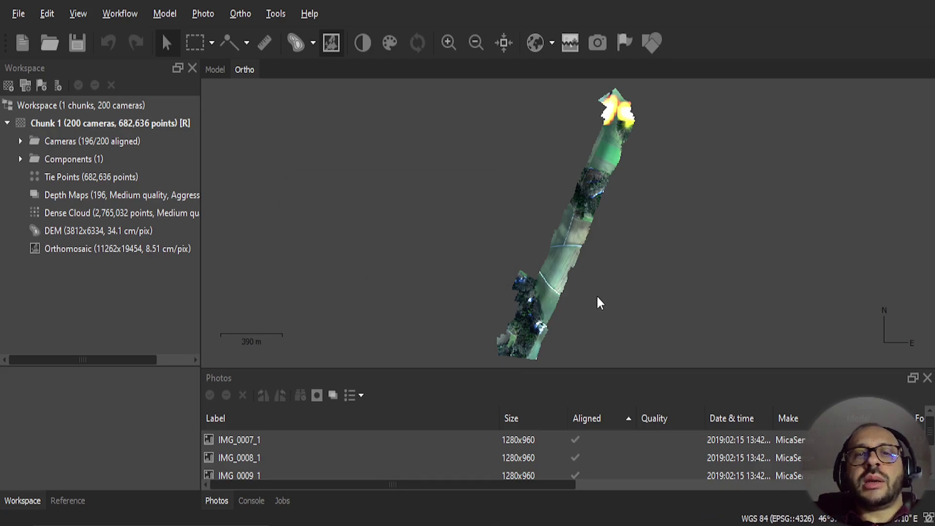
Step: Examine the brightened orthomosaic closely around the road junction, the fields and the wooded area
scroll(565, 277, up, 5)
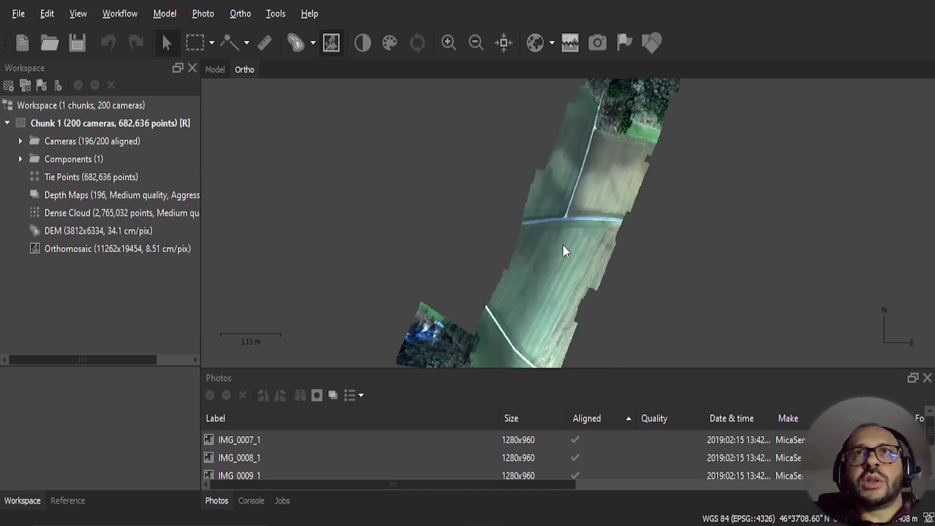
scroll(565, 225, up, 2)
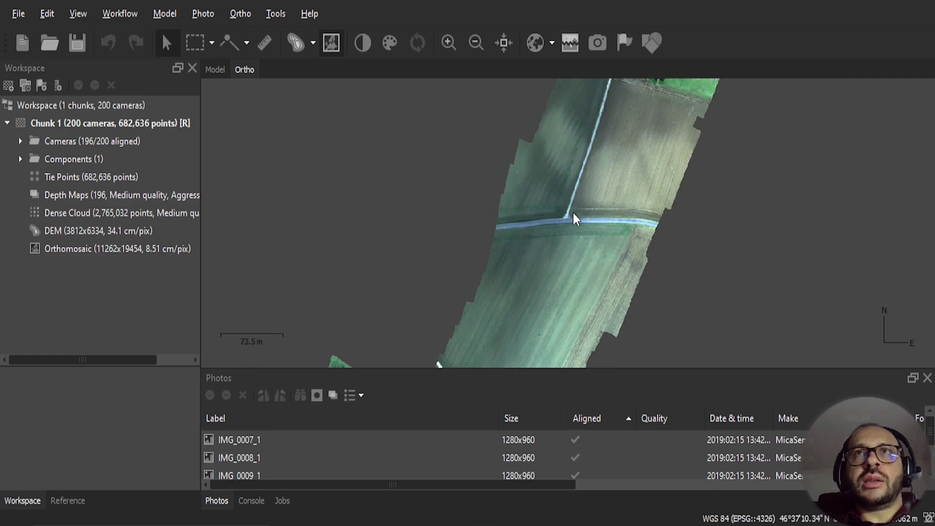
scroll(574, 220, up, 6)
scroll(510, 200, up, 1)
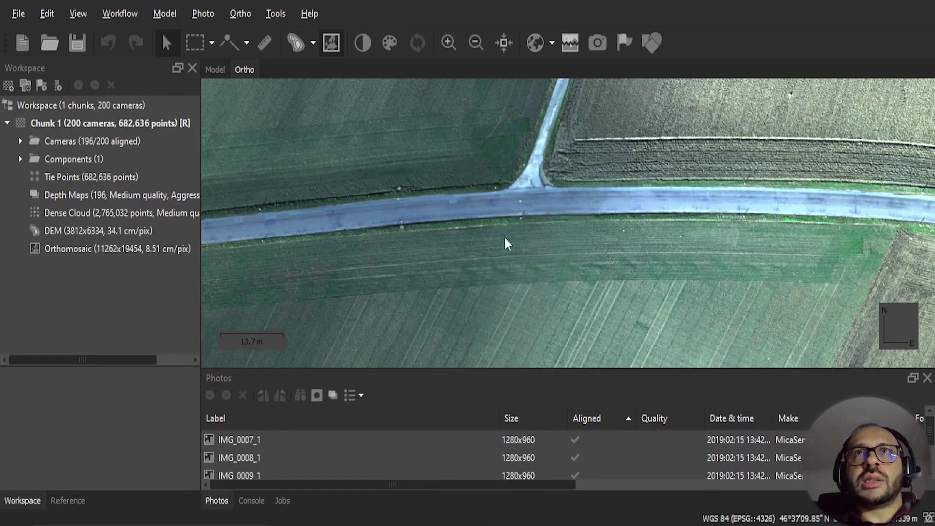
scroll(555, 305, down, 7)
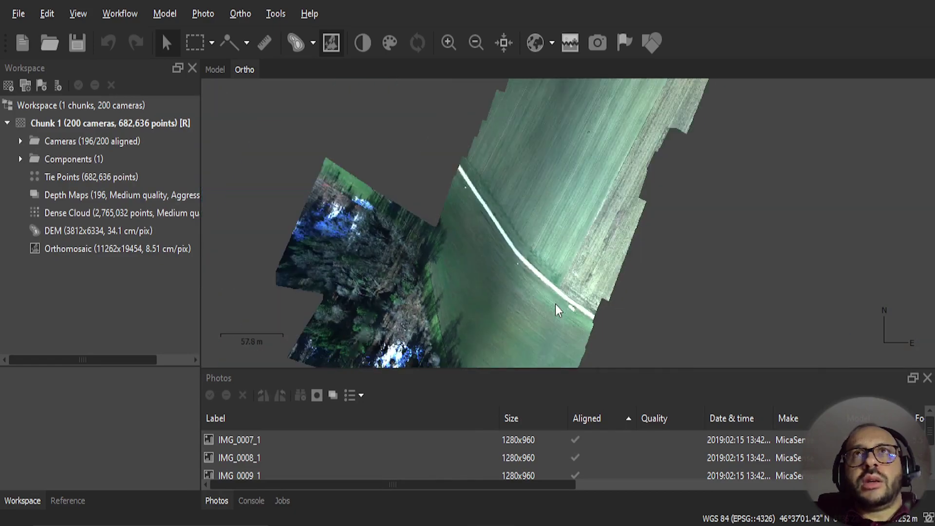
scroll(440, 294, down, 2)
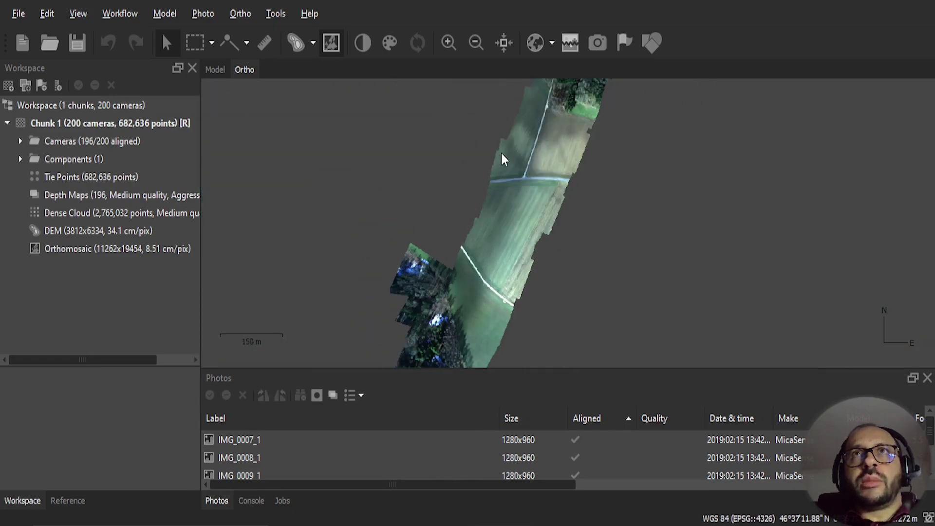
Step: Display the DEM again and open the Raster Calculator for setting a raster transform
double_click(115, 231)
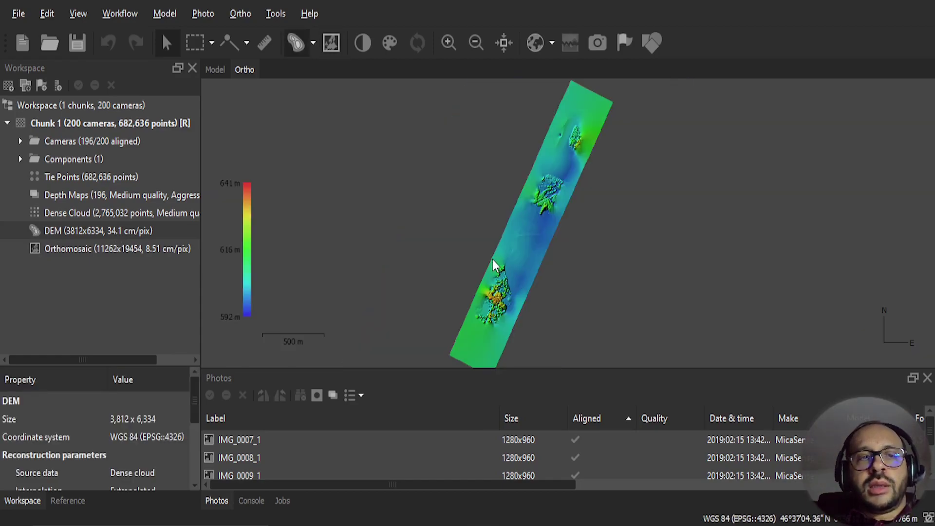
click(275, 14)
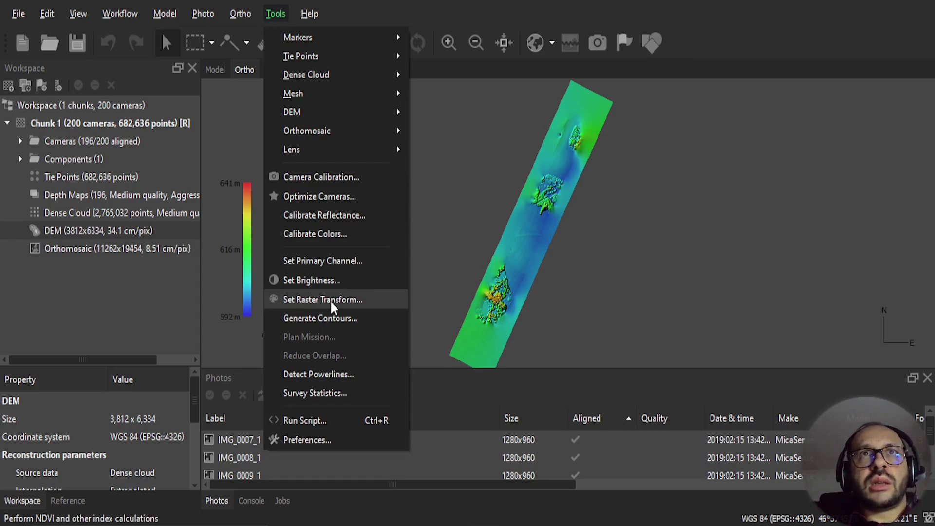
click(370, 299)
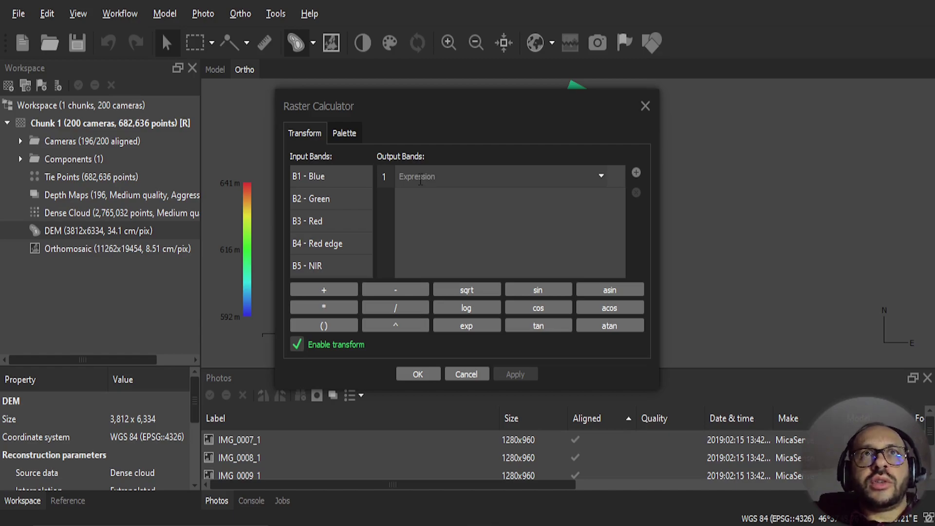
Step: Define output band 1 as the NDVI expression (B5 - B3) / (B5 + B3) and apply the transform
click(420, 176)
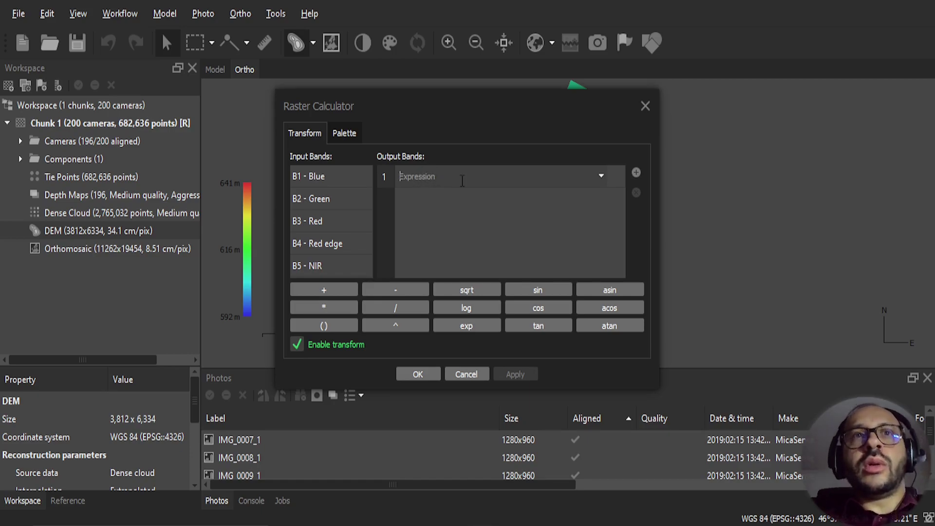
text((B3 - B1) / (B3 + B1))
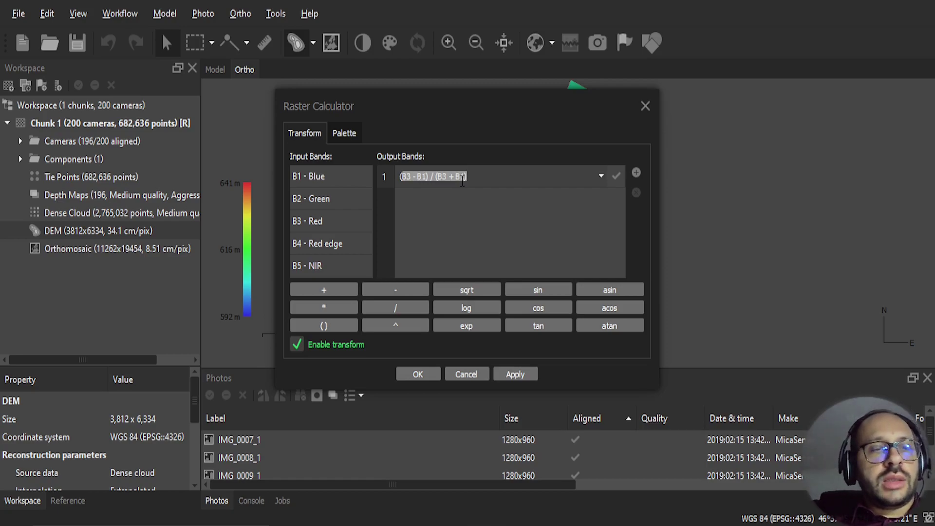
click(408, 177)
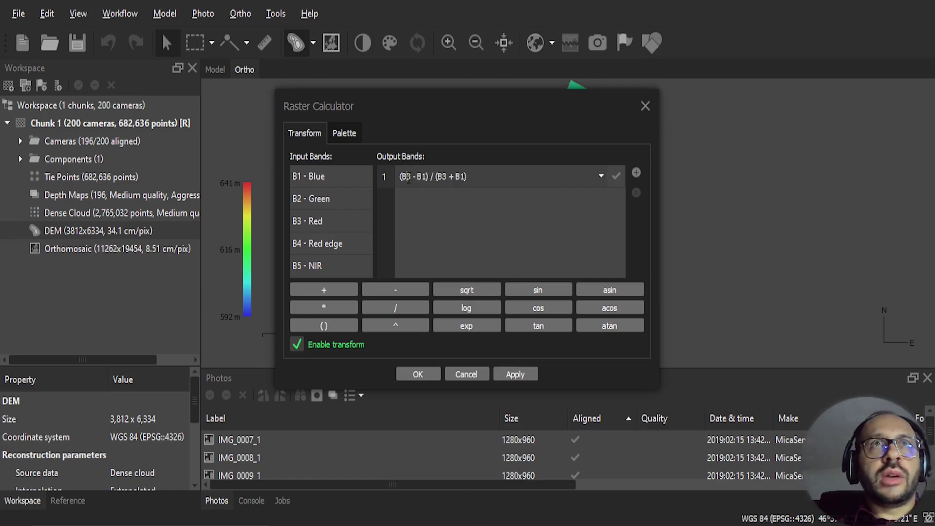
drag(408, 178, 413, 178)
text(5)
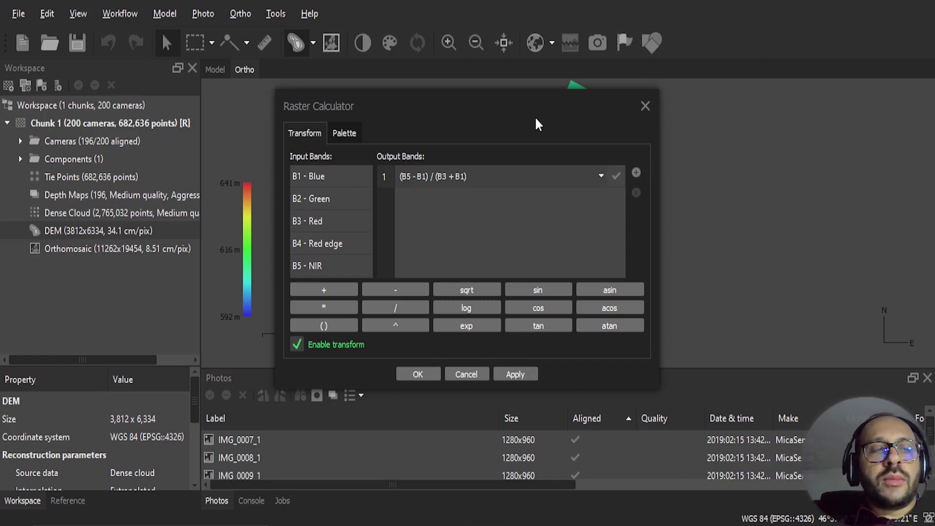
drag(419, 178, 424, 178)
text(3)
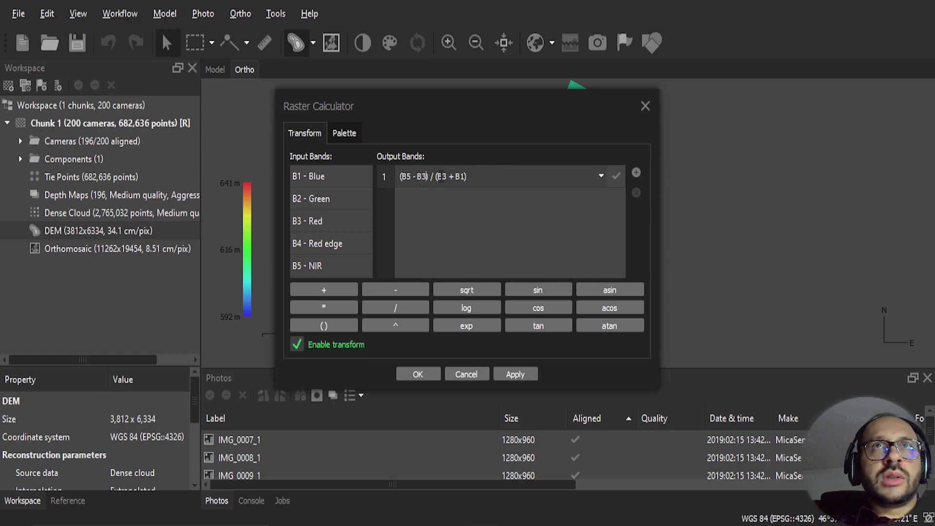
drag(440, 176, 444, 176)
text(5)
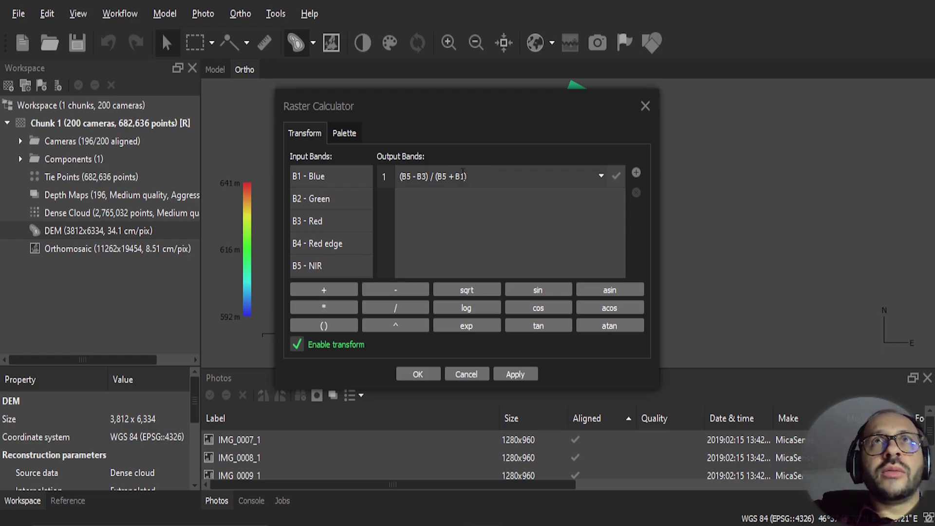
drag(461, 176, 466, 176)
text(3)
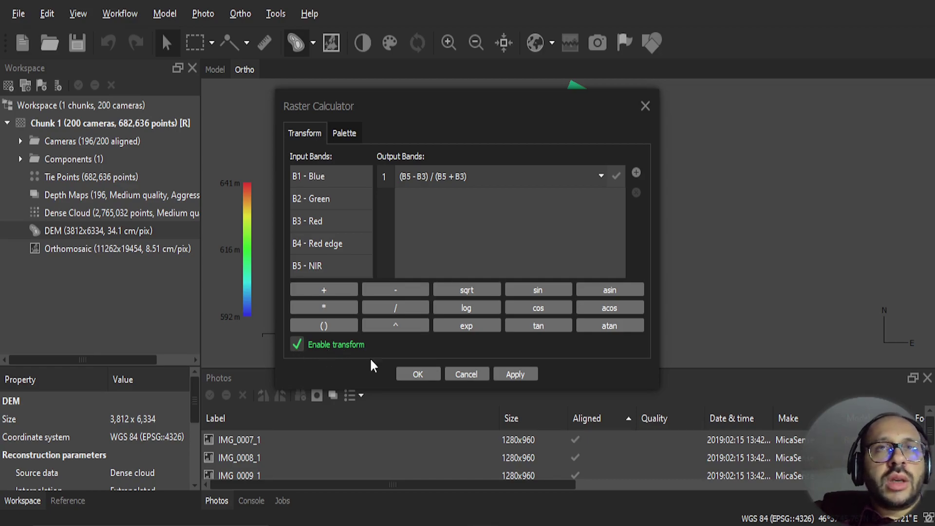
click(509, 373)
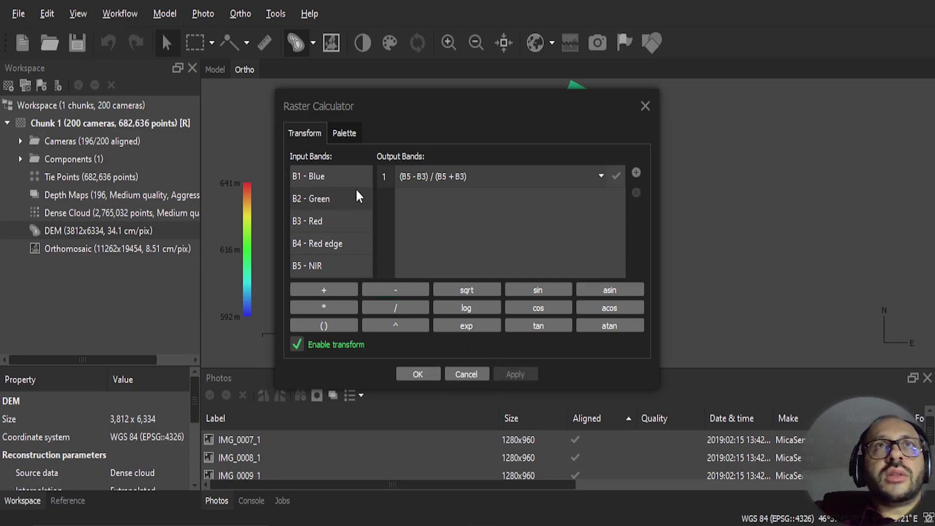
Step: Choose the NDVI color preset for band B1 in the Raster Calculator palette and update its histogram
click(347, 138)
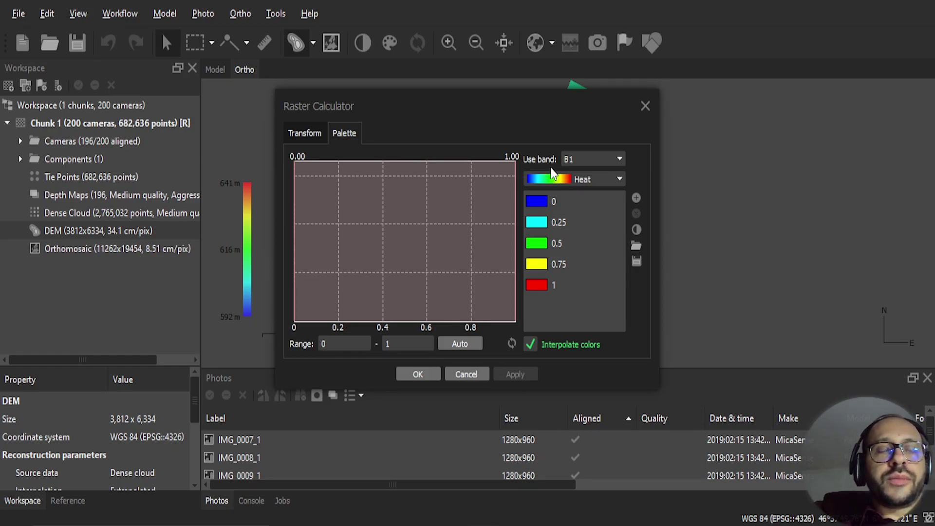
click(308, 131)
click(344, 133)
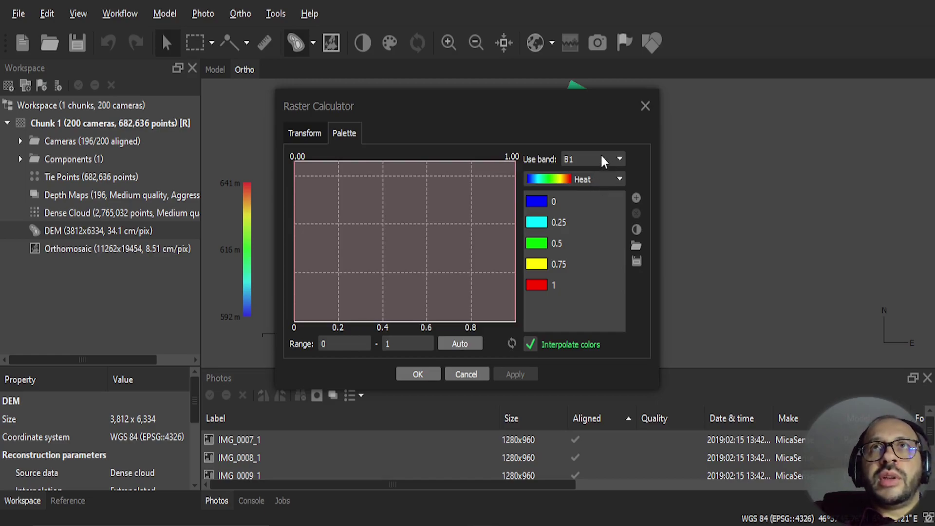
click(598, 179)
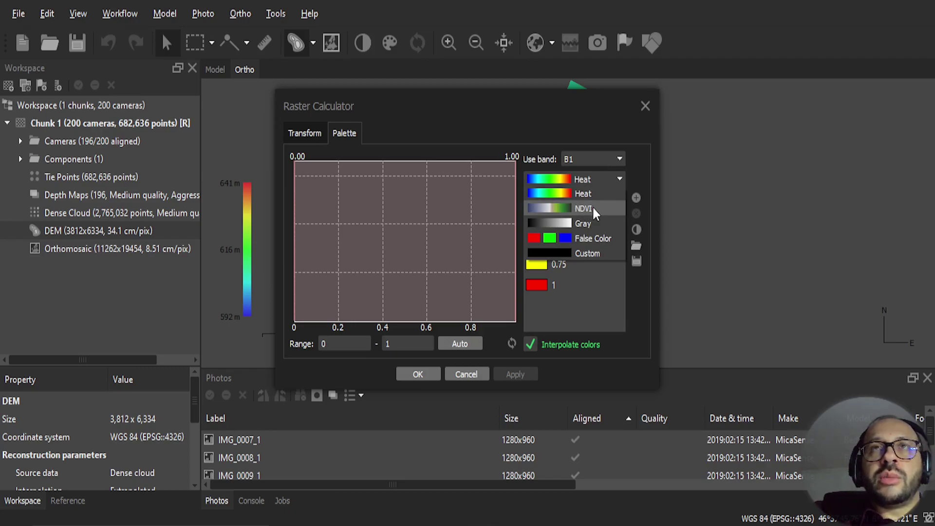
click(593, 209)
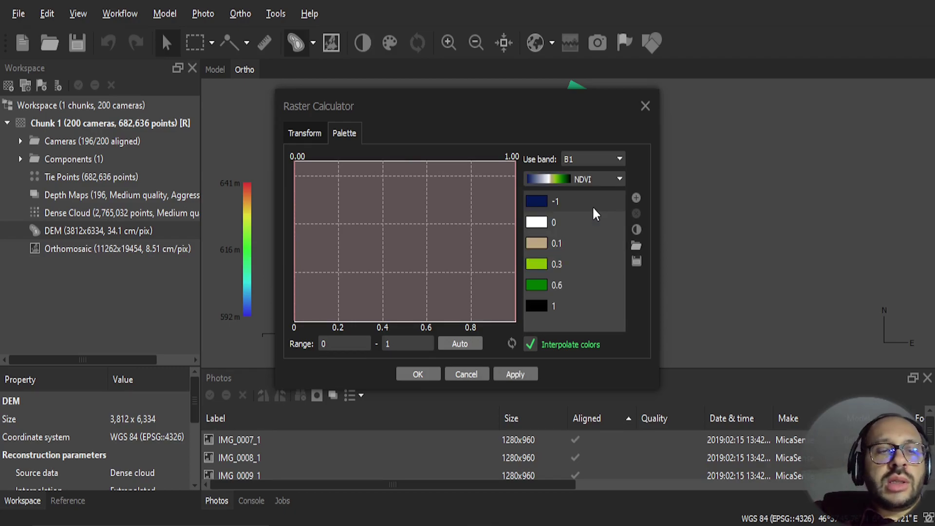
click(511, 343)
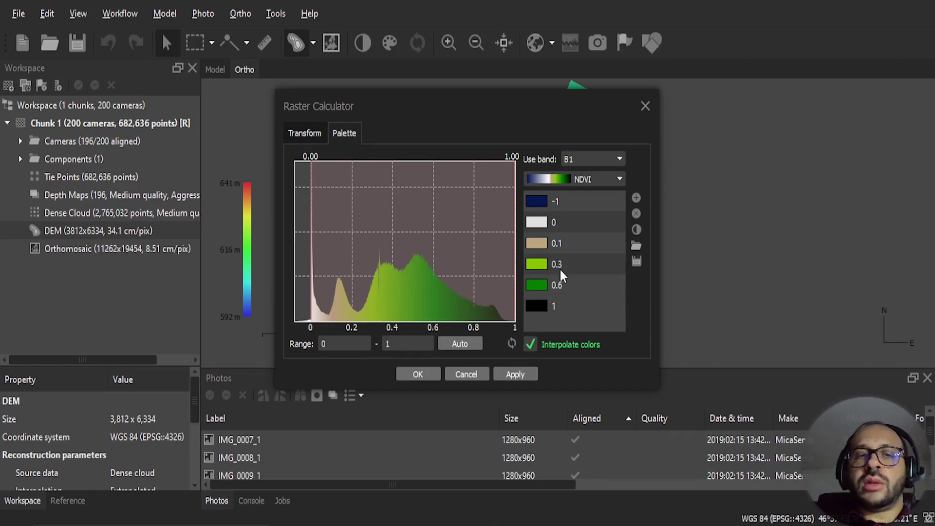
Step: Remove the -1 entry from the palette and recolor the 0 entry dark red
click(585, 209)
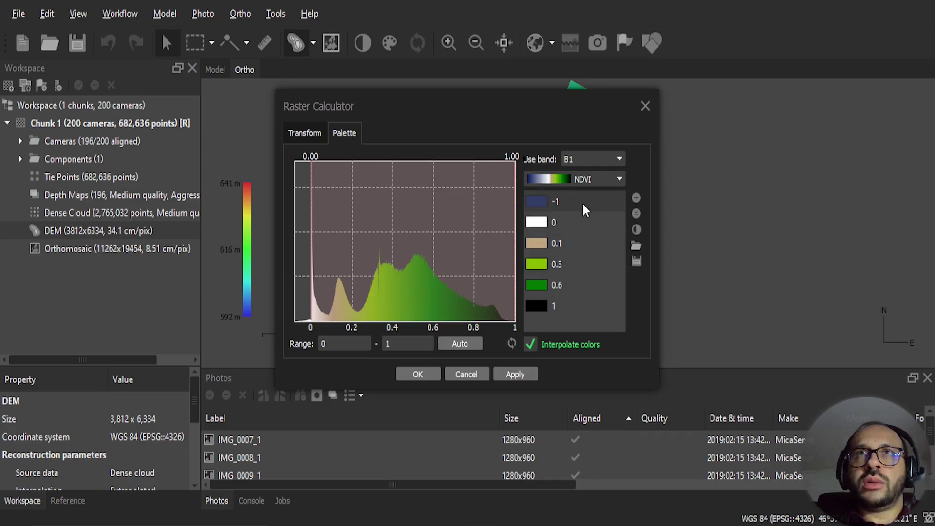
click(636, 214)
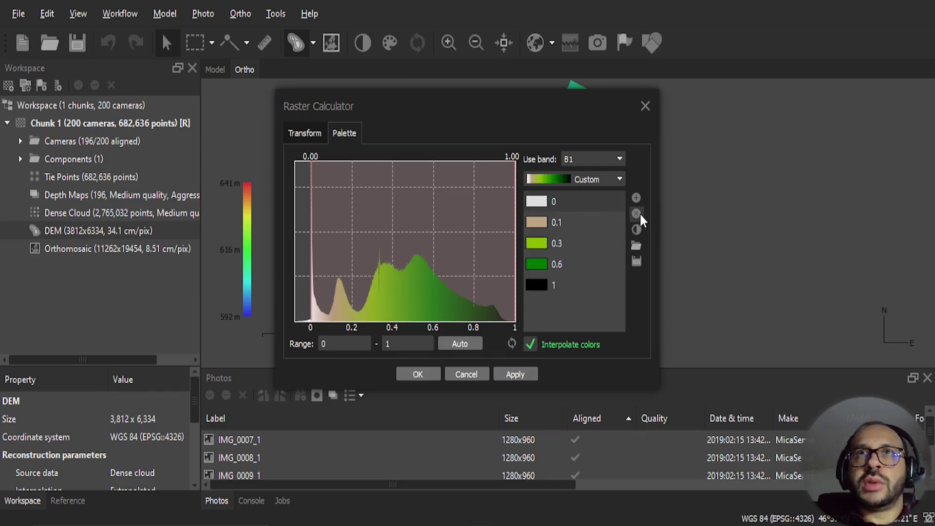
double_click(564, 201)
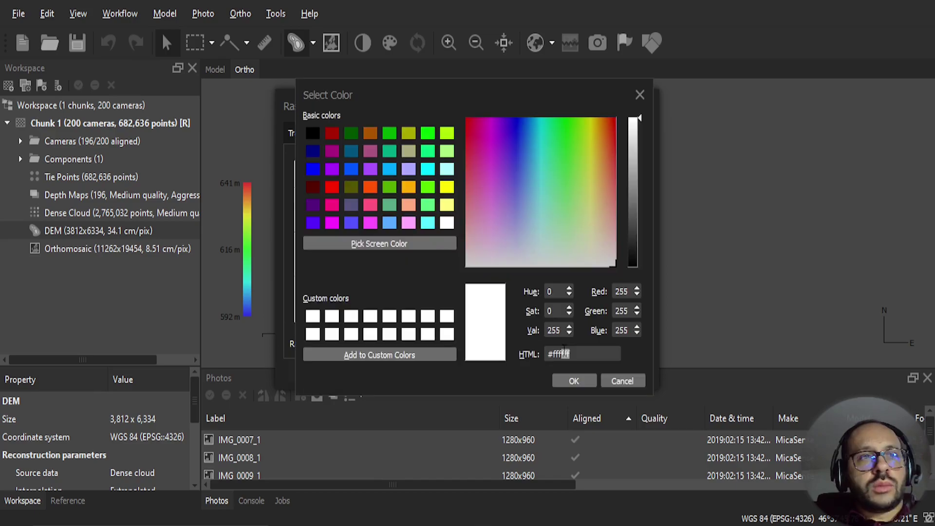
drag(563, 351, 554, 352)
key(ctrl+v)
click(573, 381)
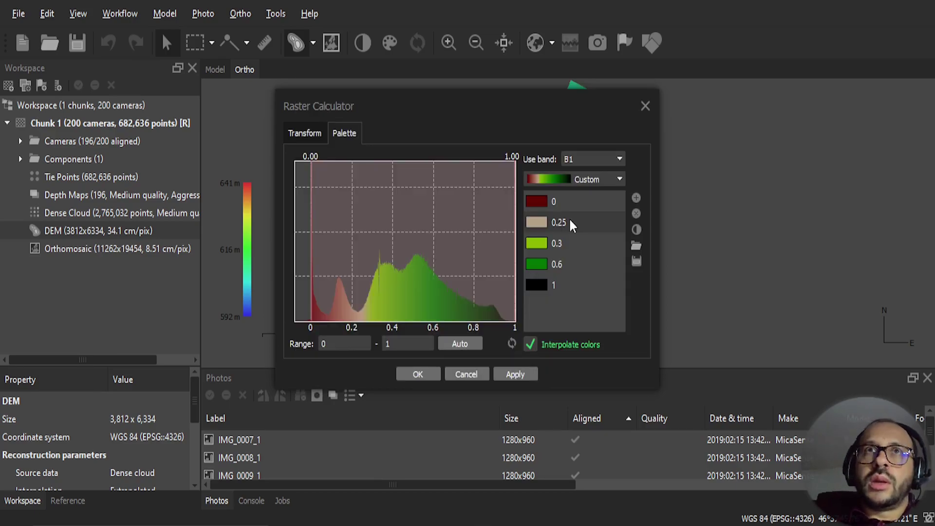
Step: Set the second palette entry to 0.25 in red and the third entry to 0.5 in bright green
double_click(544, 221)
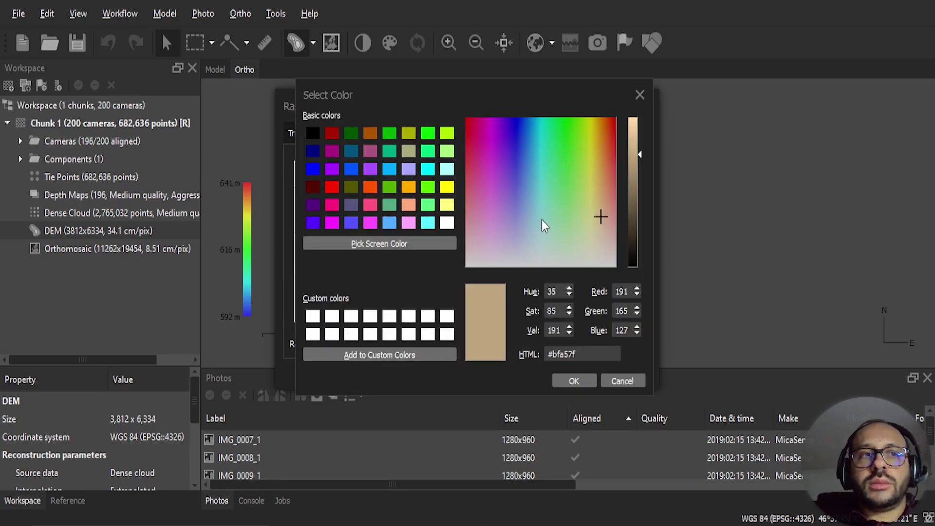
drag(576, 354, 555, 354)
key(ctrl+v)
key(Return)
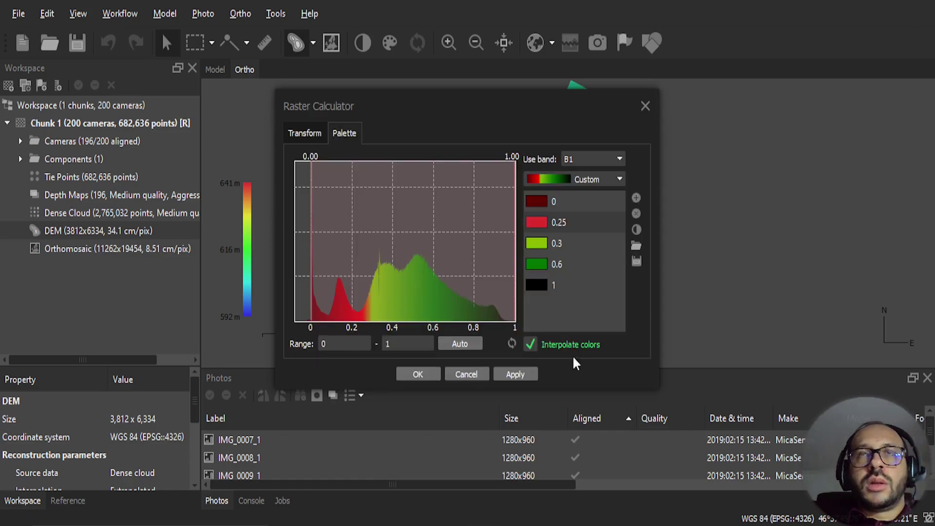
double_click(543, 243)
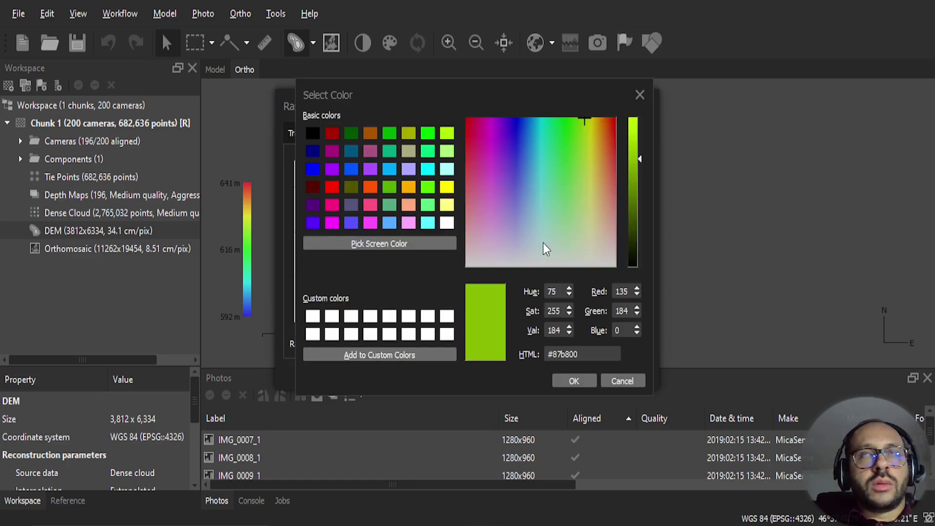
drag(582, 353, 552, 354)
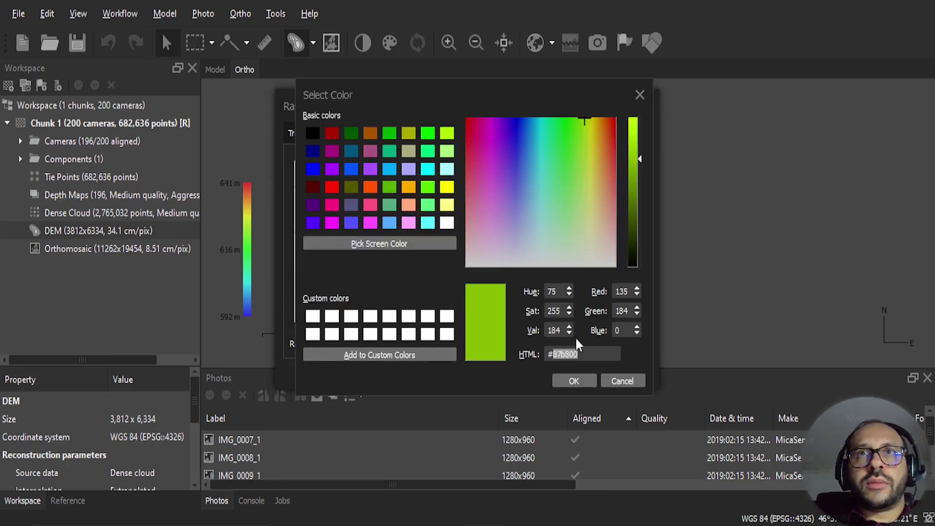
key(ctrl+v)
key(Return)
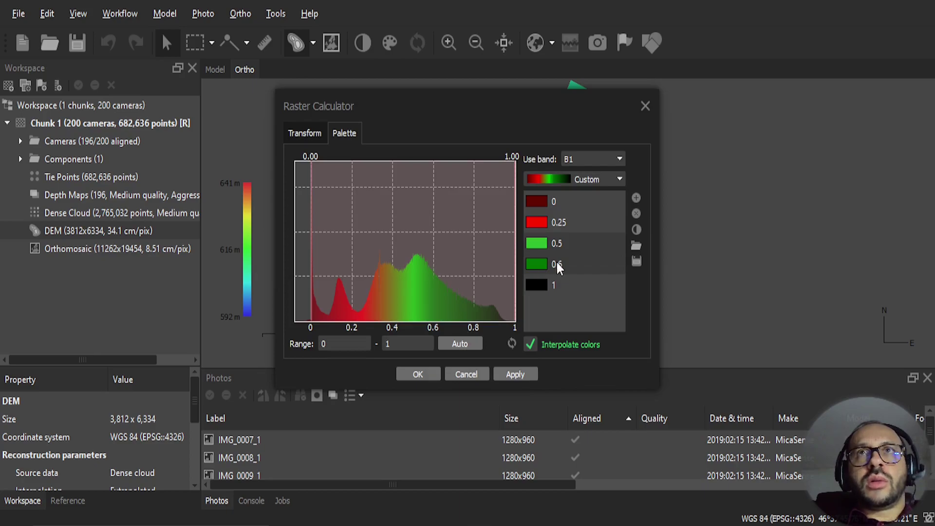
Step: Set the 0.6 palette entry to 0.75 and color it dark green with HTML code #006401
double_click(557, 264)
text(0.75)
key(Return)
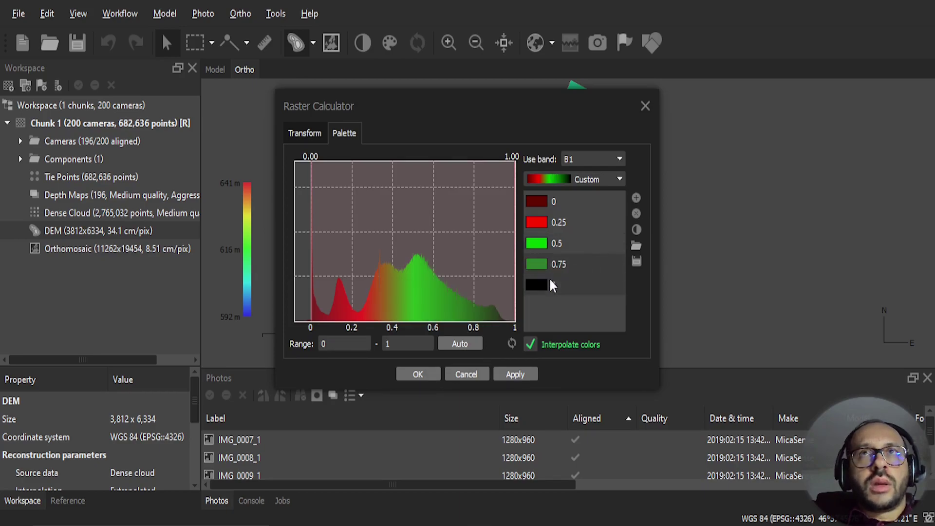
double_click(545, 265)
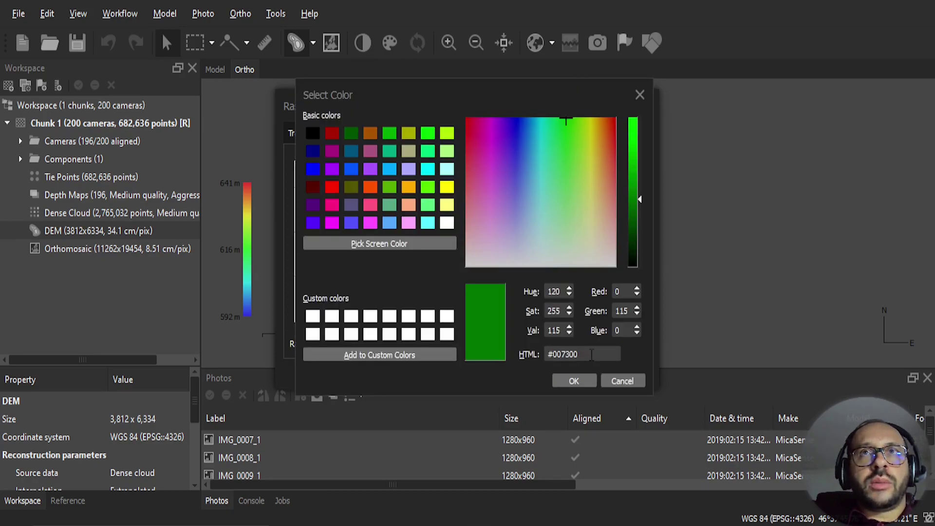
key(ctrl+a)
text(#006401)
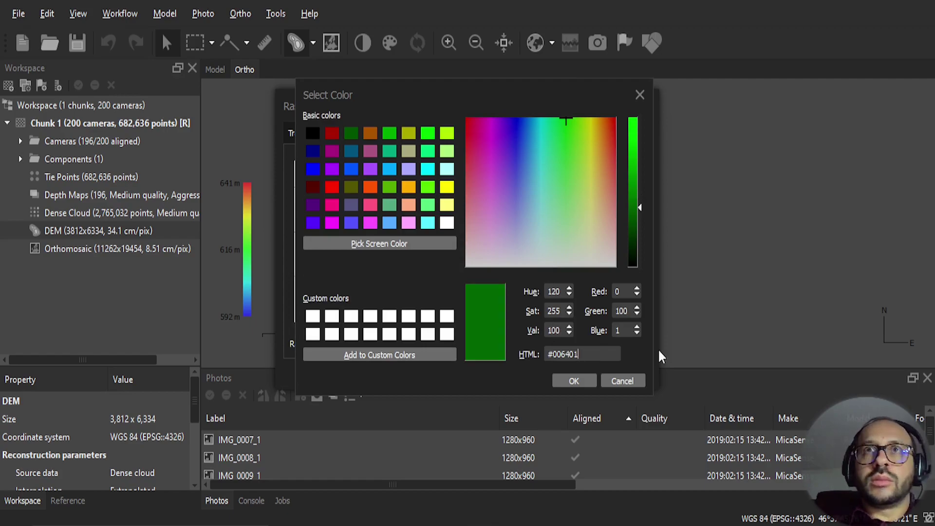
click(575, 381)
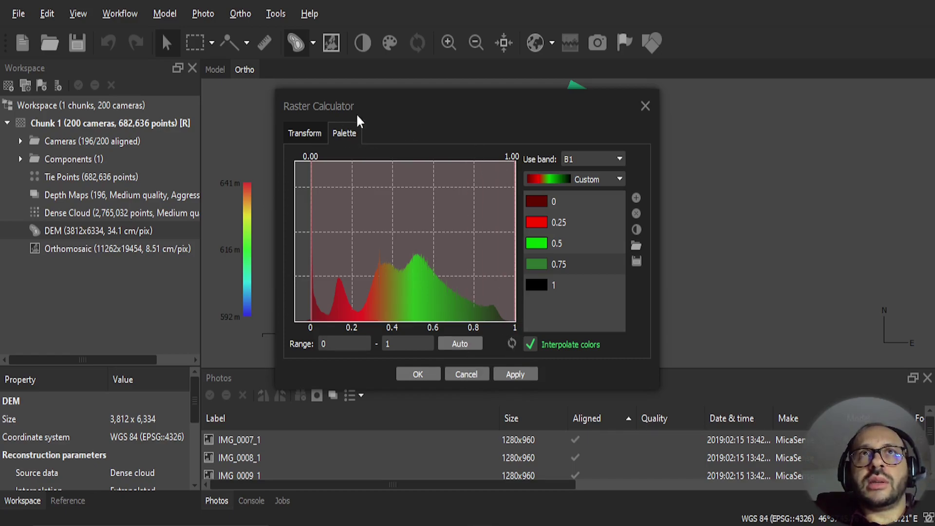
Step: Apply the custom palette, accept the Raster Calculator settings and display the orthomosaic
drag(395, 107, 216, 86)
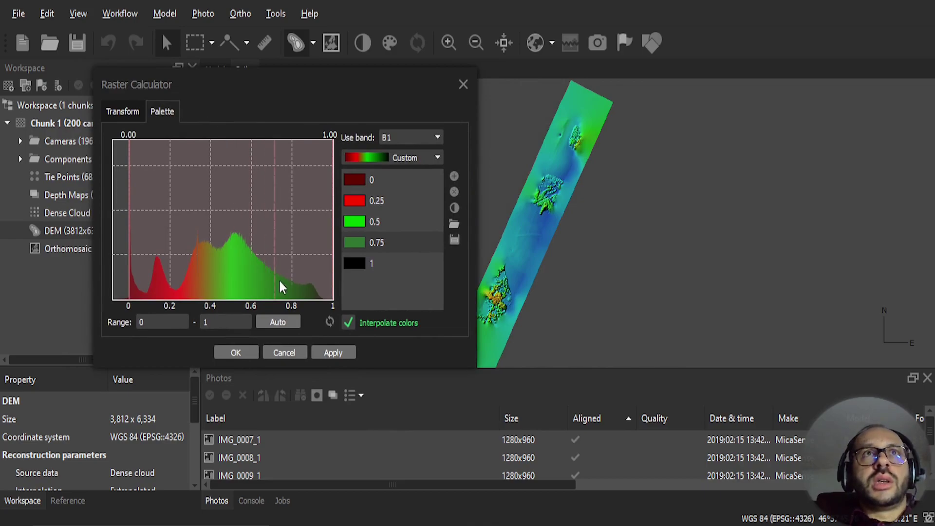
click(331, 354)
click(117, 111)
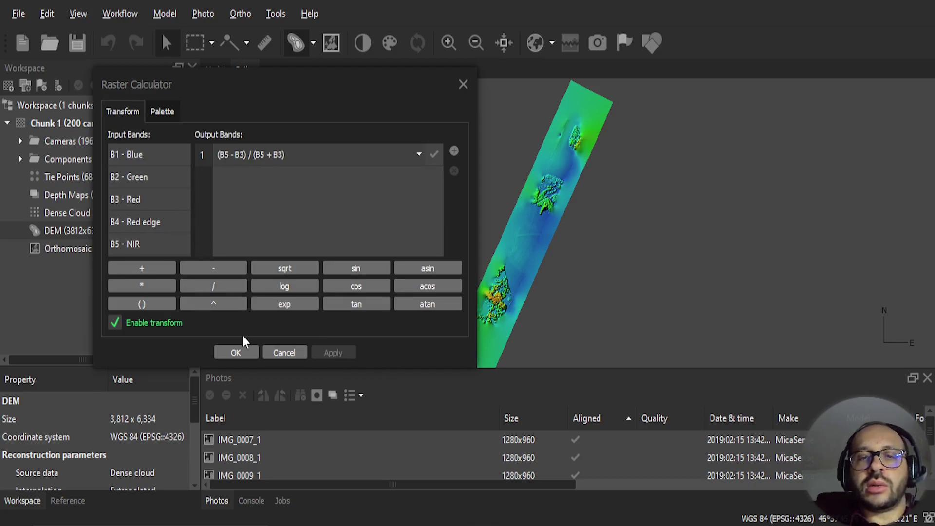
click(239, 350)
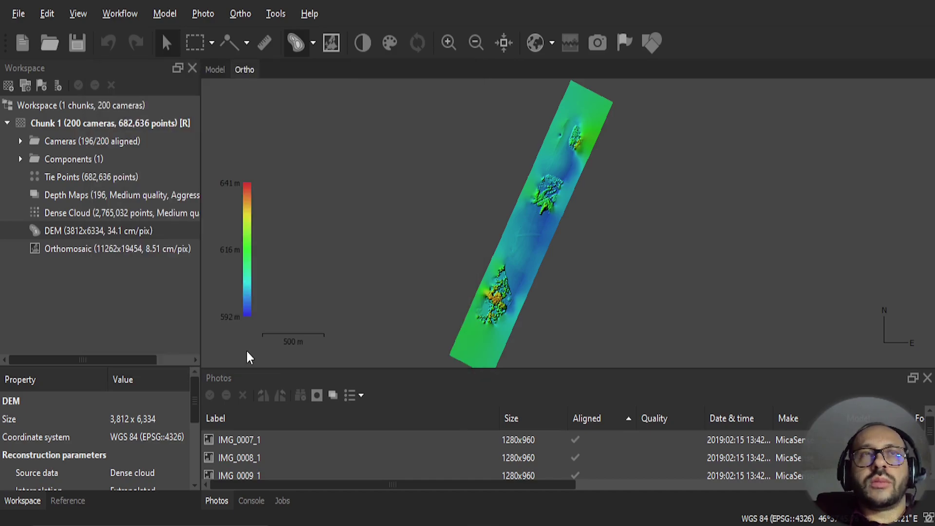
double_click(153, 248)
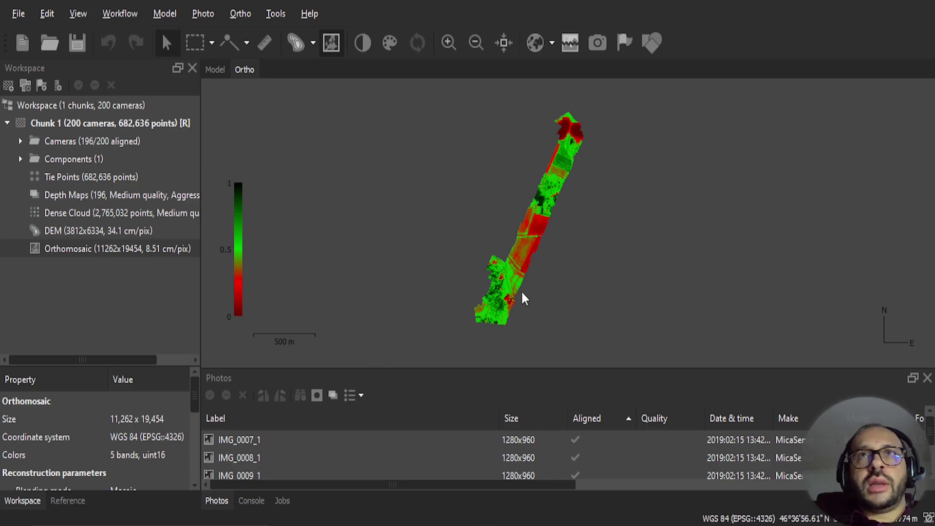
Step: Examine the NDVI-colored orthomosaic closely along the fields, the road junction and the wooded areas
scroll(520, 294, up, 2)
scroll(522, 298, up, 2)
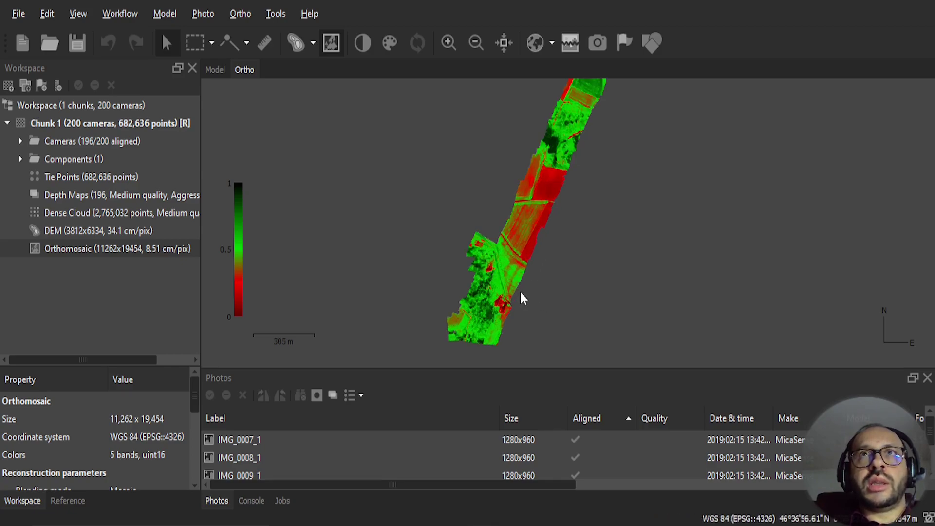
scroll(509, 325, up, 2)
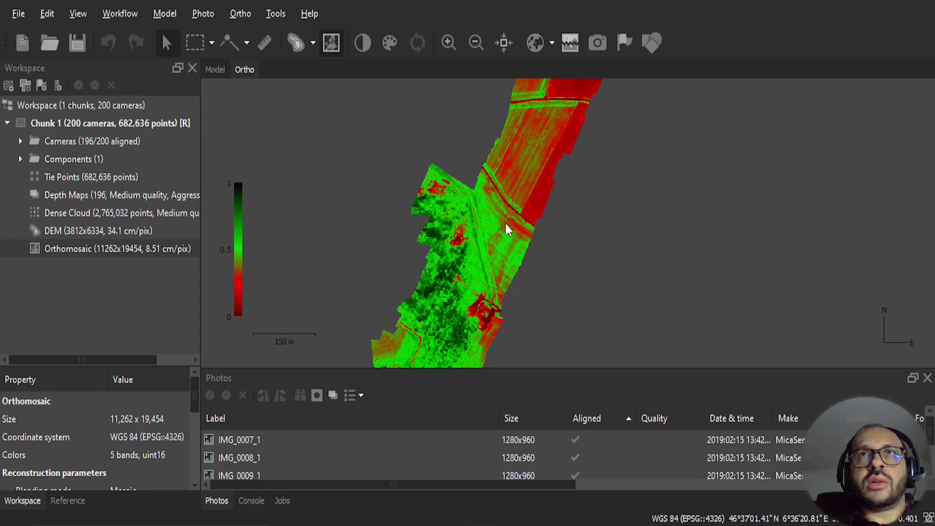
scroll(489, 267, down, 2)
scroll(493, 206, up, 2)
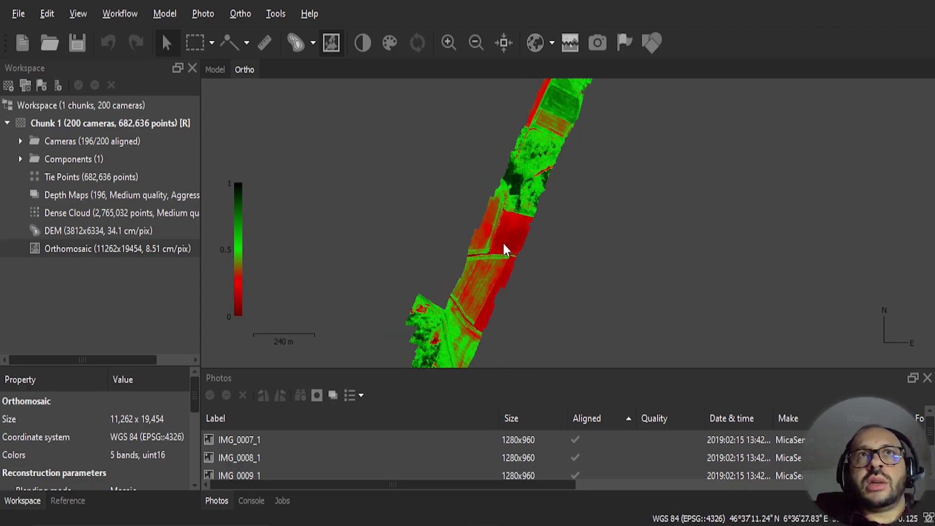
scroll(502, 242, up, 1)
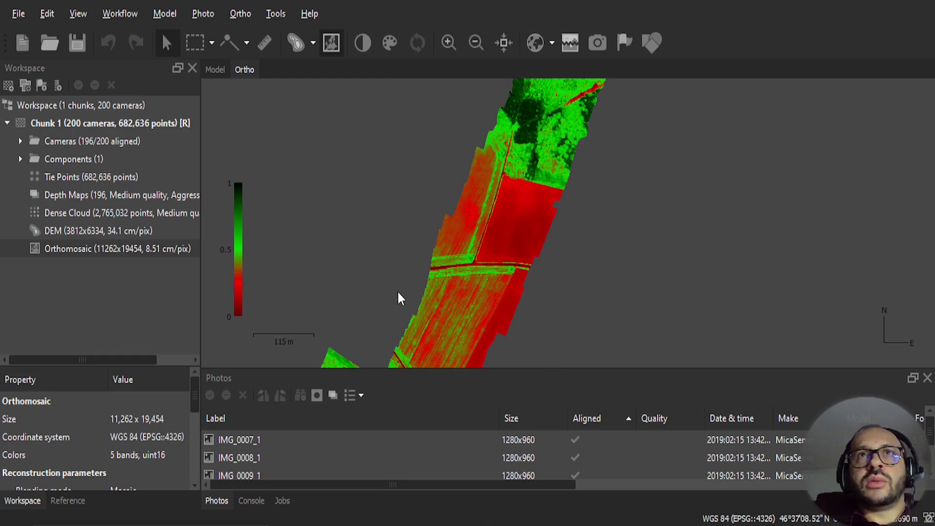
scroll(484, 210, down, 3)
scroll(463, 259, up, 2)
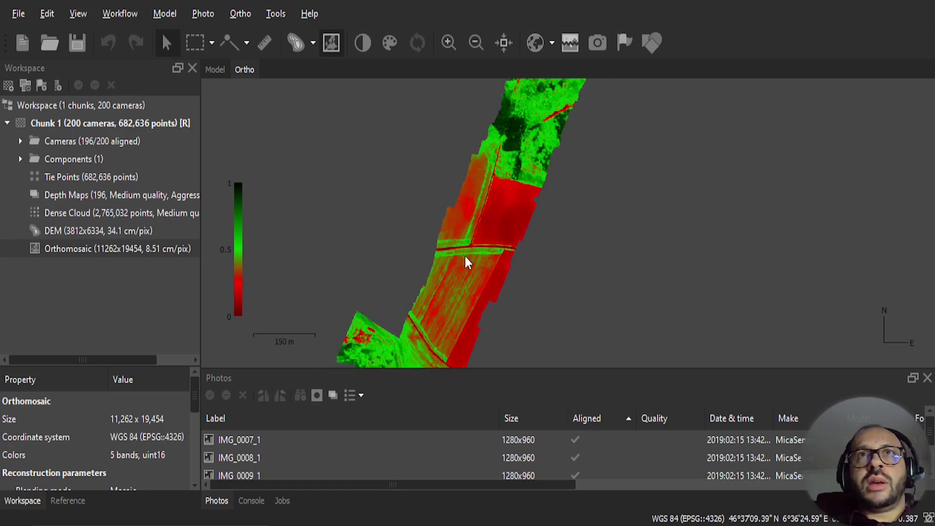
scroll(466, 262, up, 1)
scroll(464, 261, up, 2)
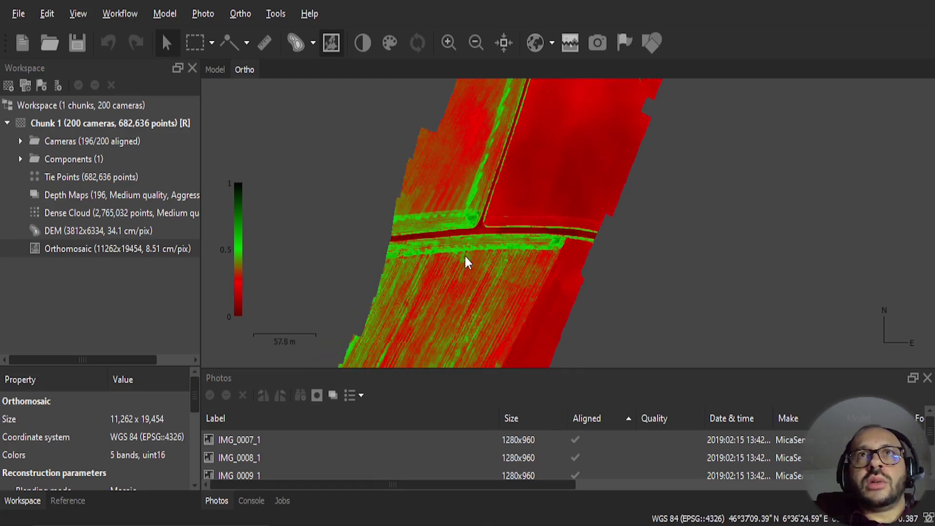
scroll(476, 314, down, 1)
scroll(477, 314, up, 1)
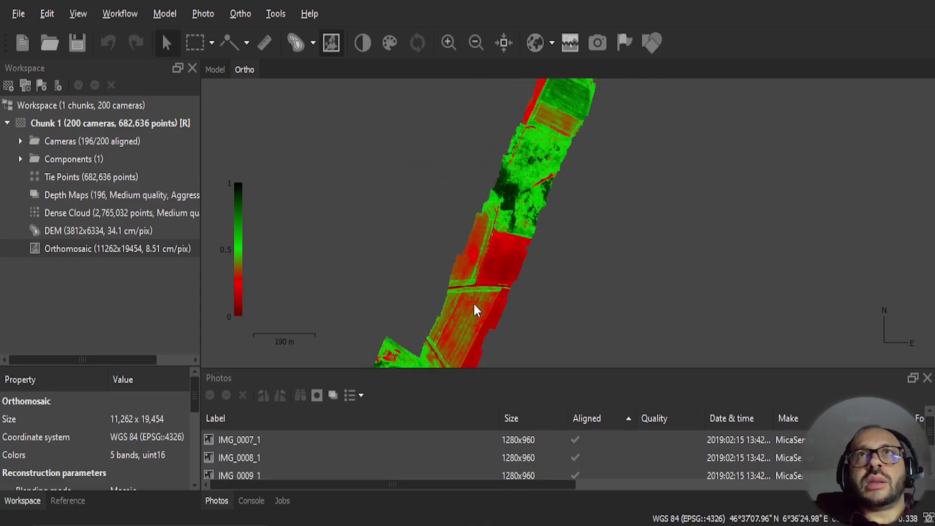
drag(474, 309, 474, 219)
drag(481, 341, 448, 184)
scroll(440, 148, down, 3)
scroll(487, 227, down, 3)
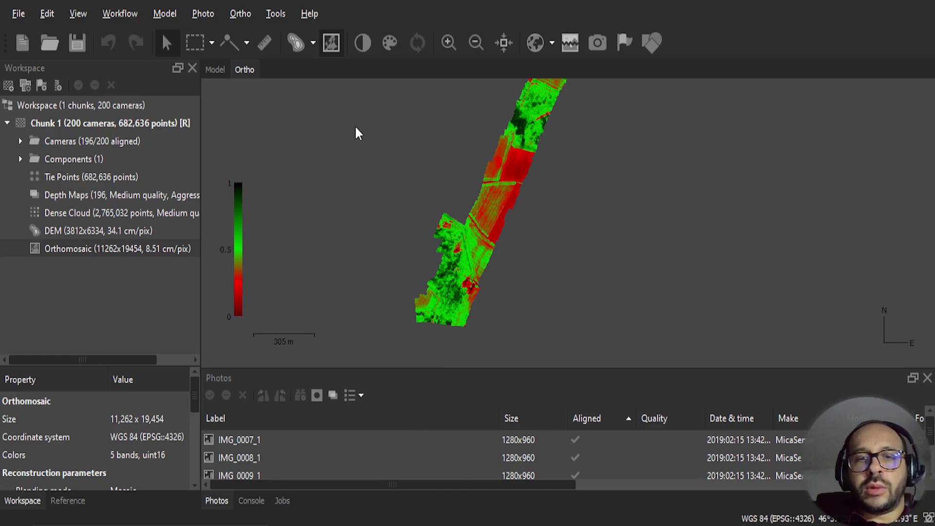
Step: Export the orthomosaic as a TIFF with the index color raster transform, saving it as NDVI Index in the Part1 folder
click(21, 13)
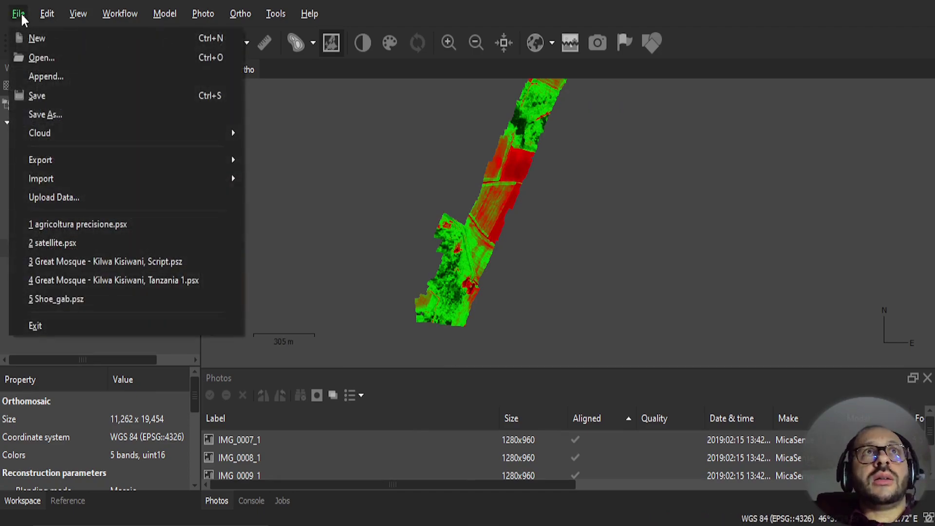
mouse_move(74, 166)
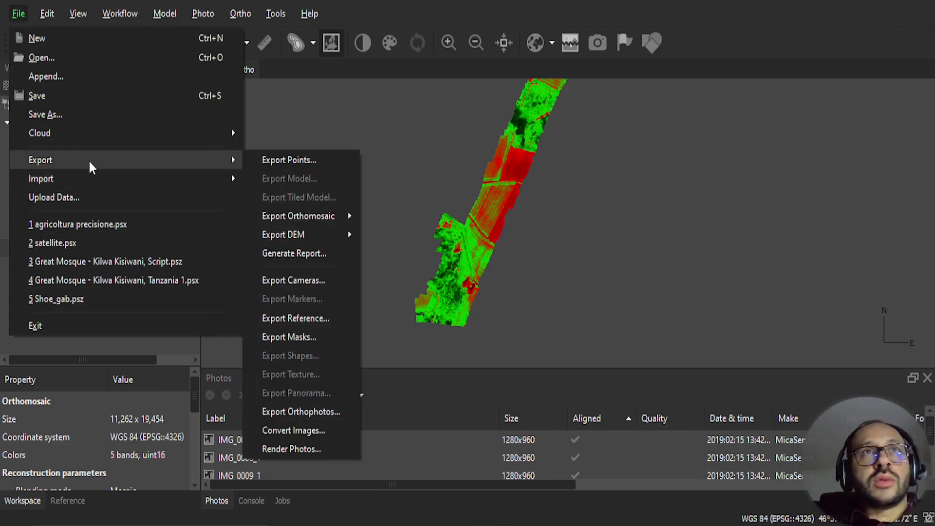
mouse_move(315, 220)
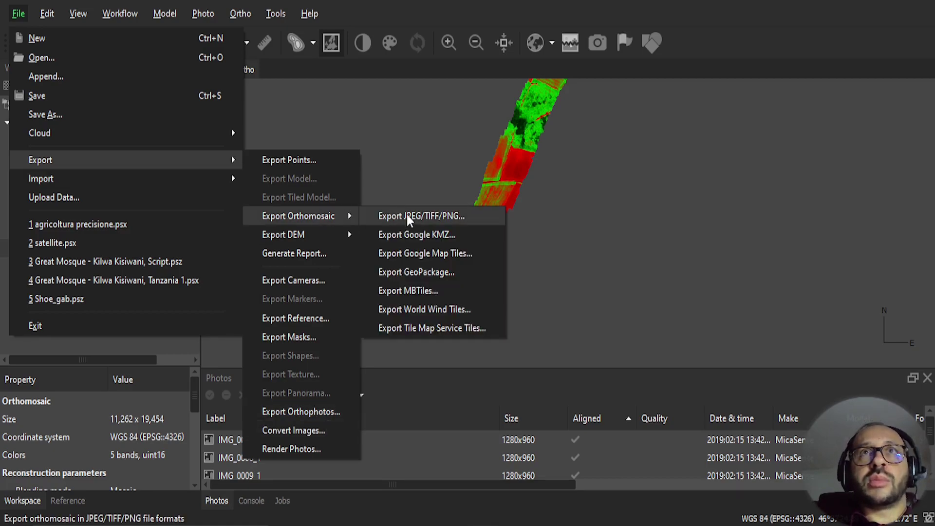
click(442, 217)
drag(409, 39, 392, 7)
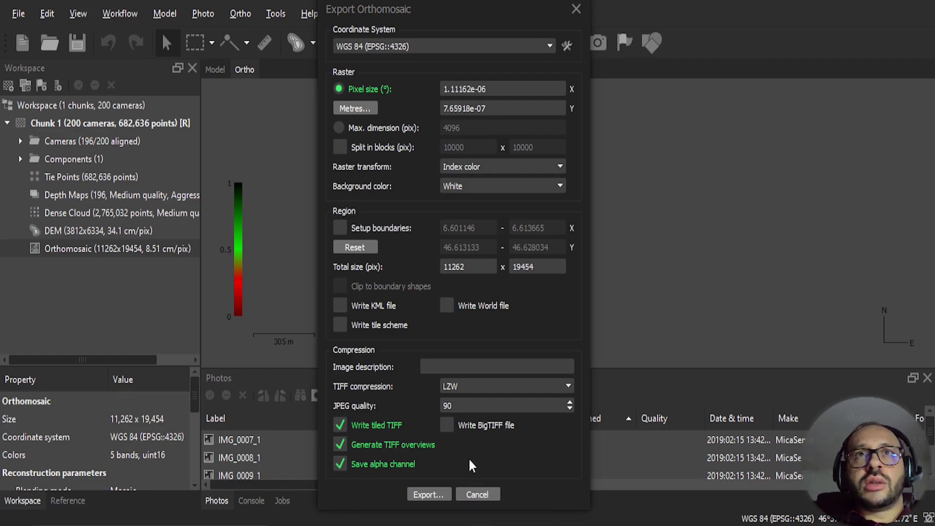
click(429, 494)
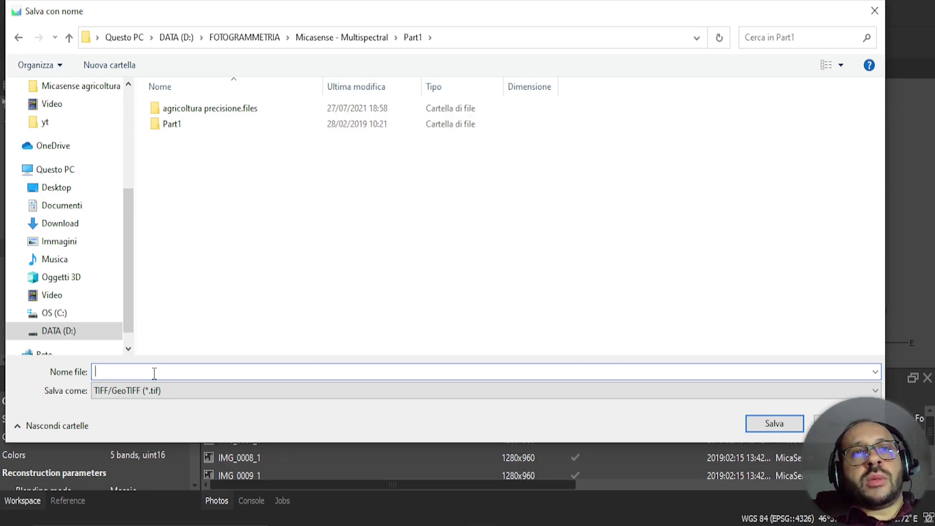
text(NDVI Index)
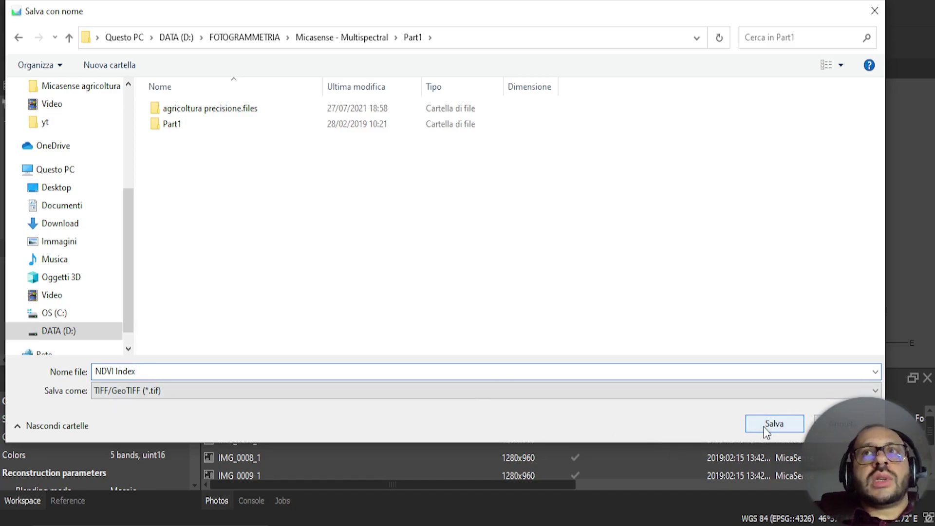
click(765, 428)
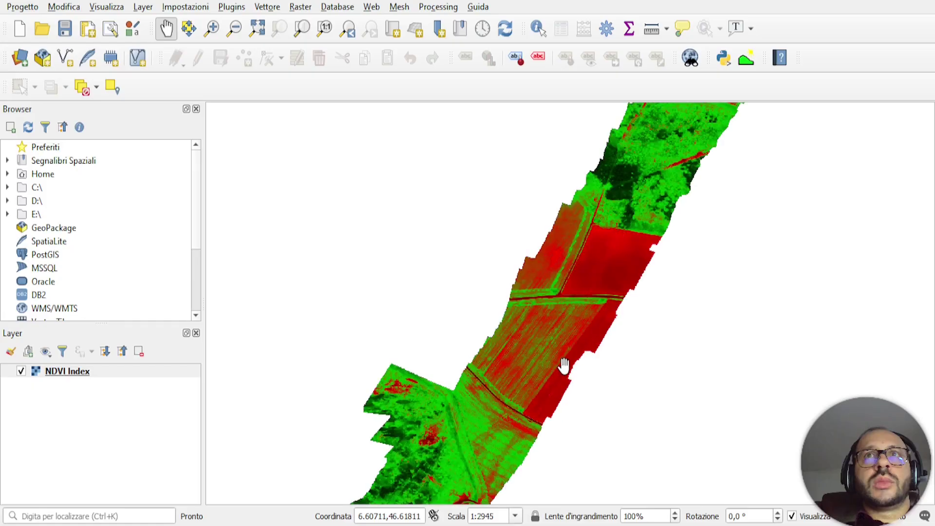
Step: In QGIS, examine the NDVI Index layer around the road junction, the striped fields and the wooded area, then its full extent
scroll(565, 306, up, 2)
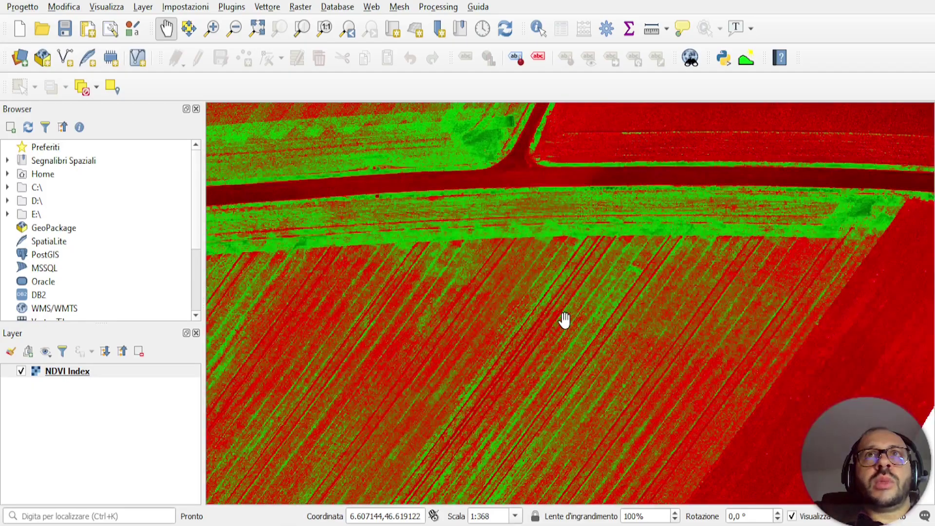
drag(538, 317, 538, 396)
scroll(484, 409, down, 1)
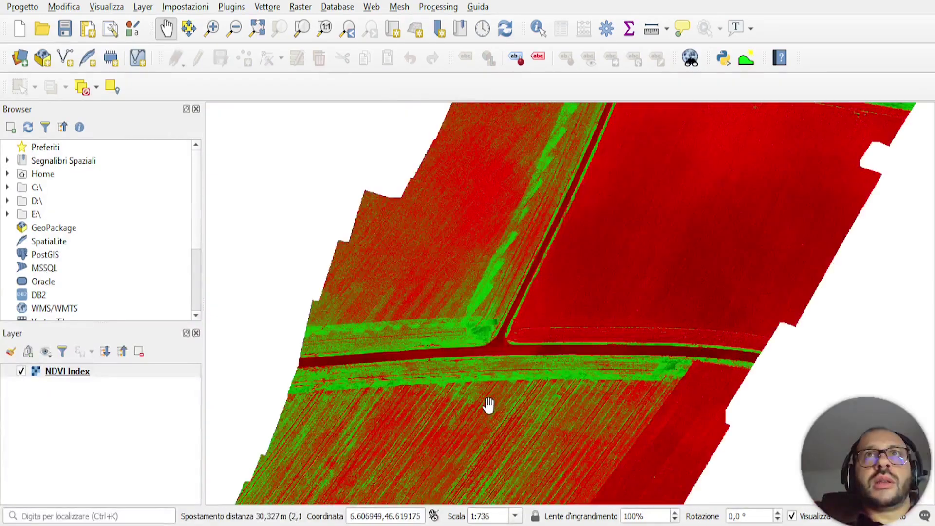
scroll(584, 295, up, 1)
scroll(590, 286, up, 1)
scroll(511, 308, down, 3)
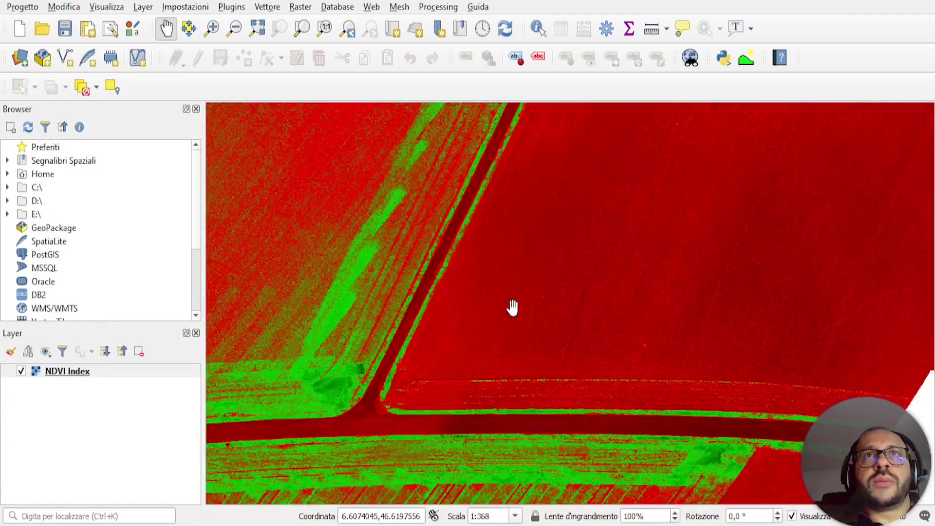
scroll(517, 291, down, 1)
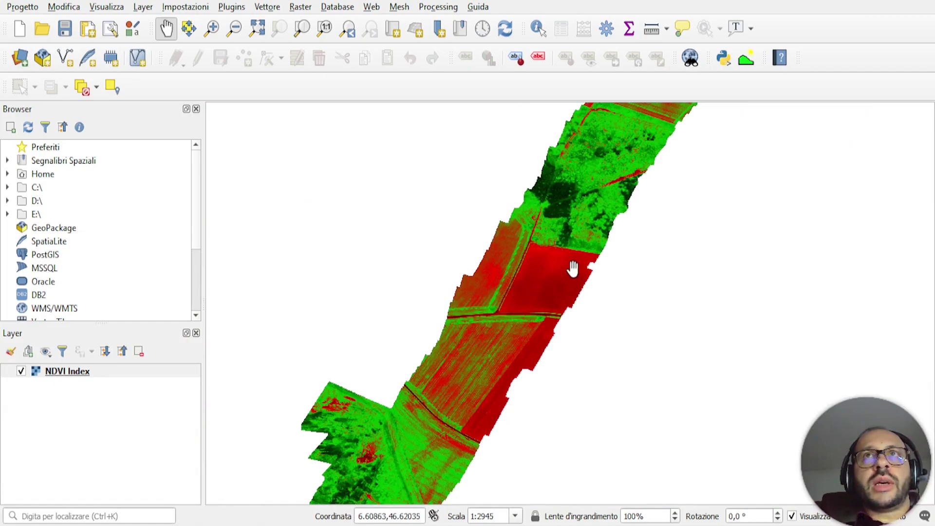
scroll(550, 275, down, 1)
scroll(616, 160, up, 1)
scroll(580, 171, up, 2)
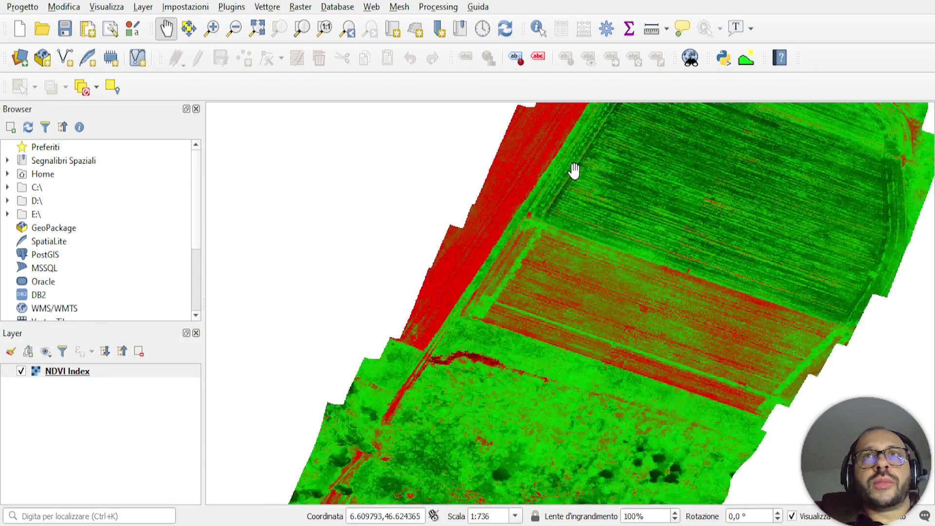
scroll(574, 171, down, 2)
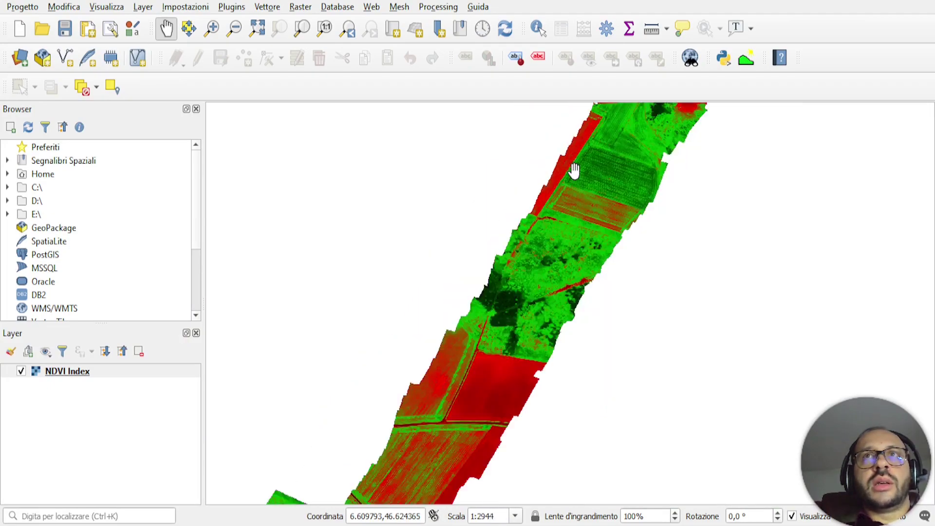
scroll(588, 194, down, 1)
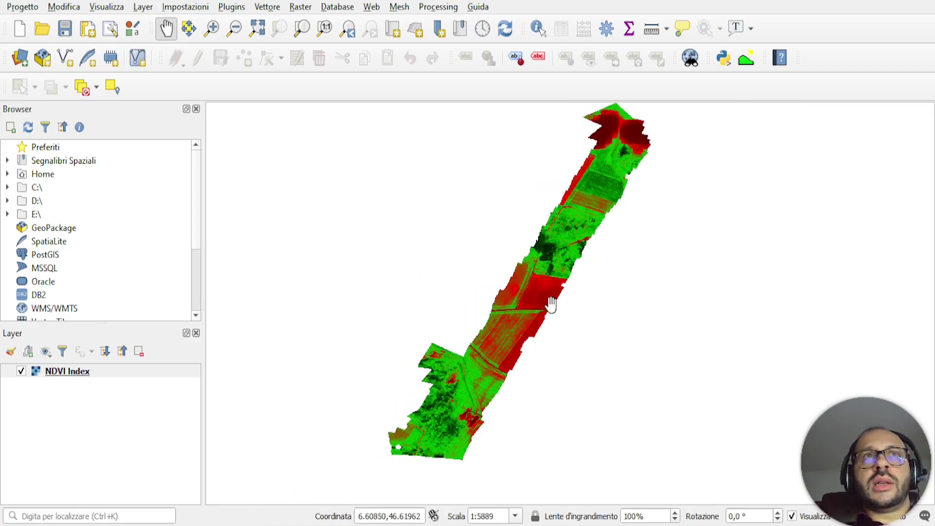
scroll(551, 305, up, 1)
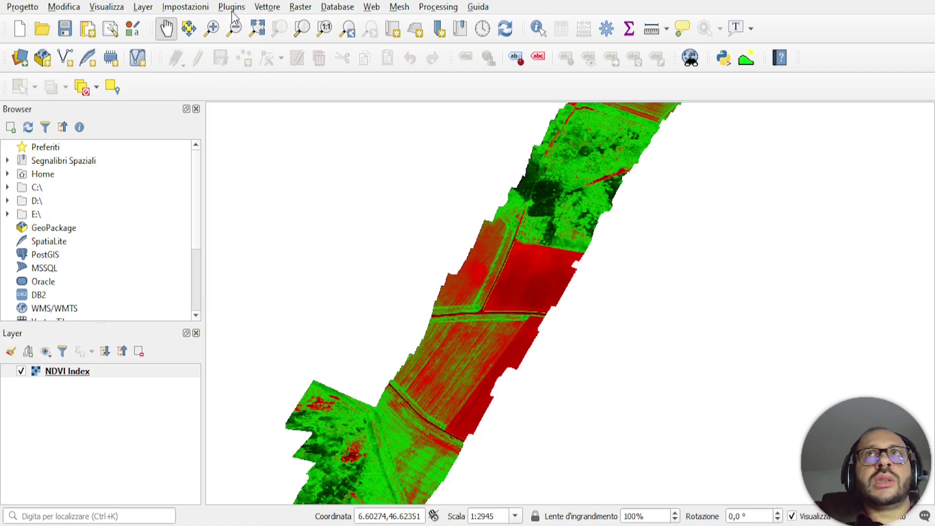
Step: Plot a Profile Tool graph of the NDVI Index layer along a line across the striped field south of the road
click(742, 63)
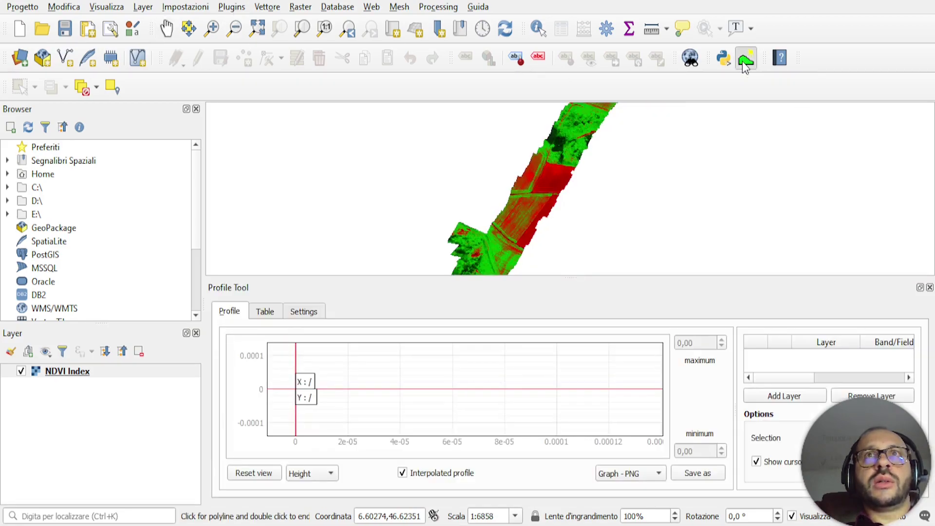
click(802, 397)
click(435, 282)
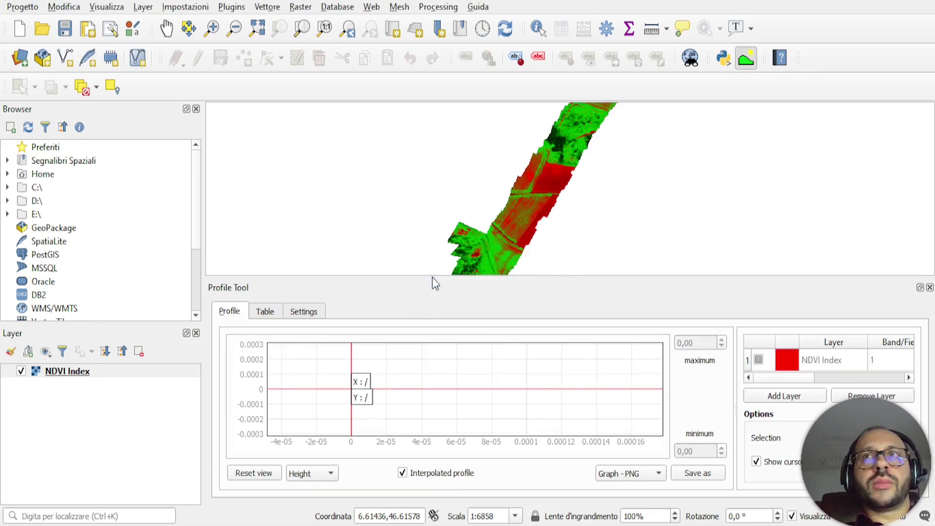
click(503, 209)
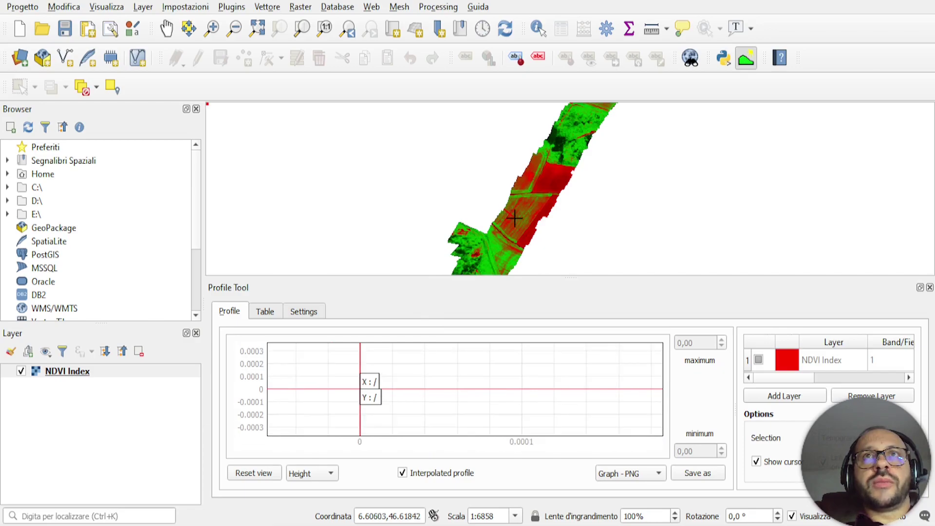
right_click(535, 230)
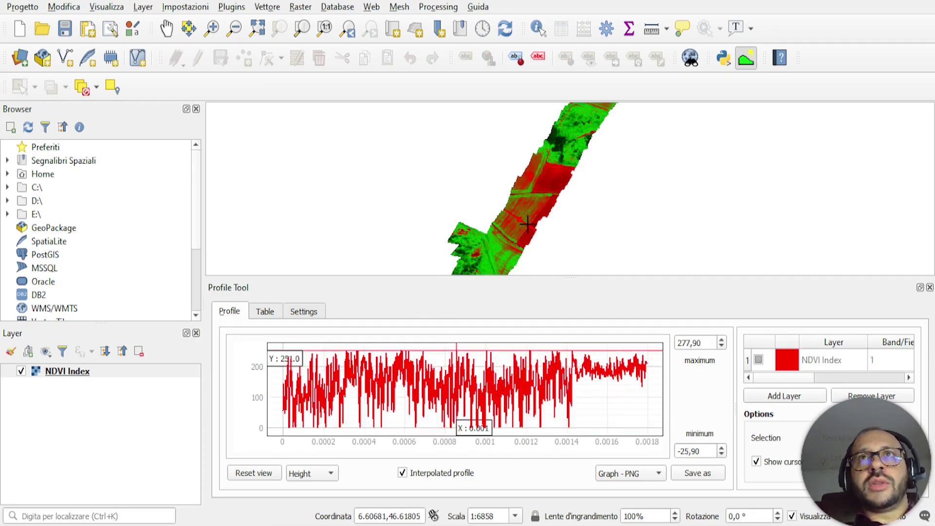
click(166, 28)
scroll(633, 296, up, 2)
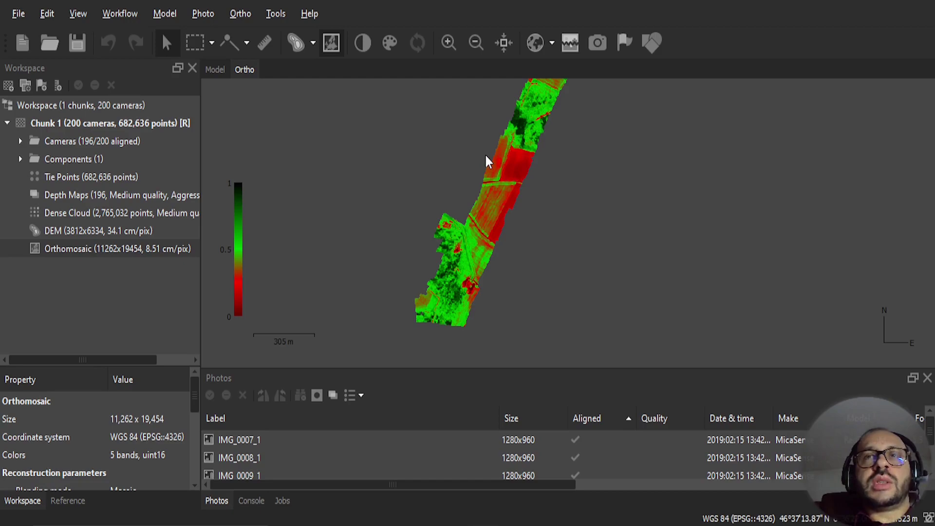
Step: Switch back to Metashape and examine the NDVI orthomosaic over the striped field, the red fields and the northern wooded area
scroll(487, 161, up, 6)
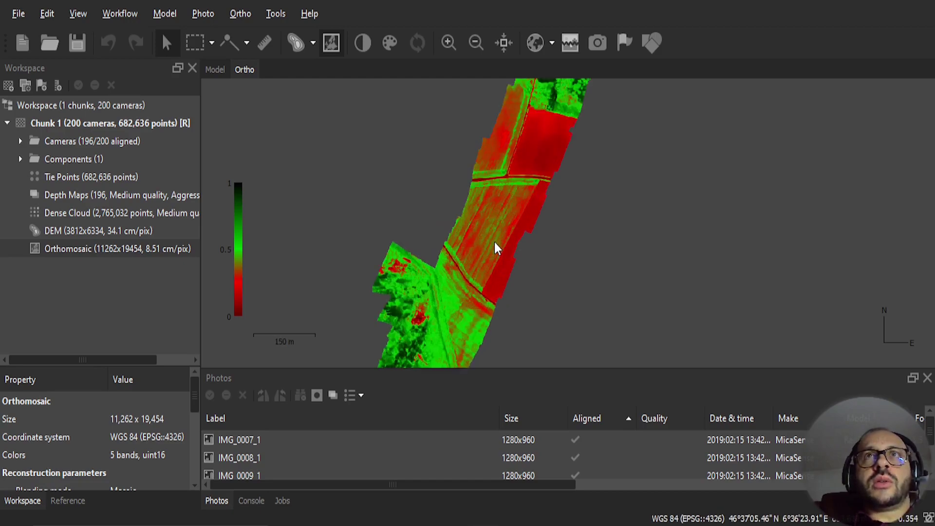
scroll(495, 243, up, 4)
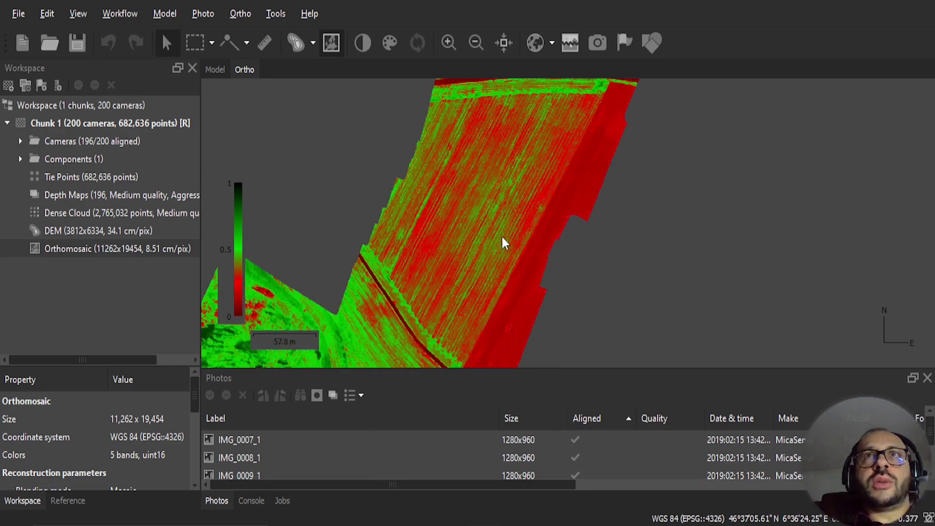
scroll(503, 239, down, 4)
scroll(486, 253, down, 3)
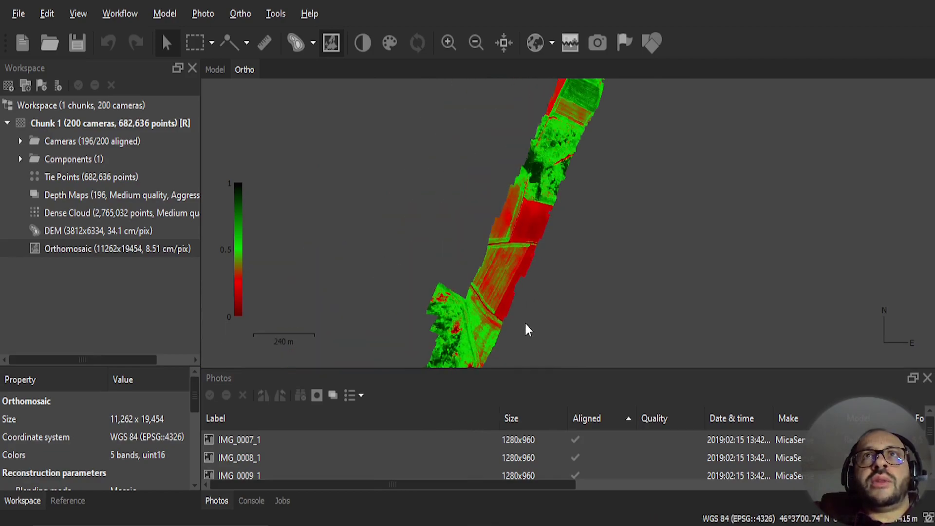
drag(484, 192, 470, 313)
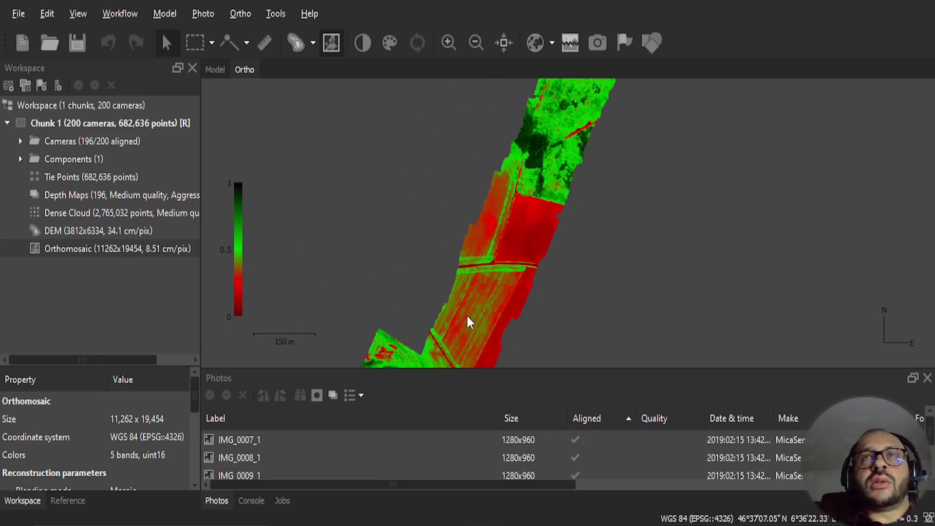
scroll(513, 286, down, 1)
scroll(531, 242, up, 2)
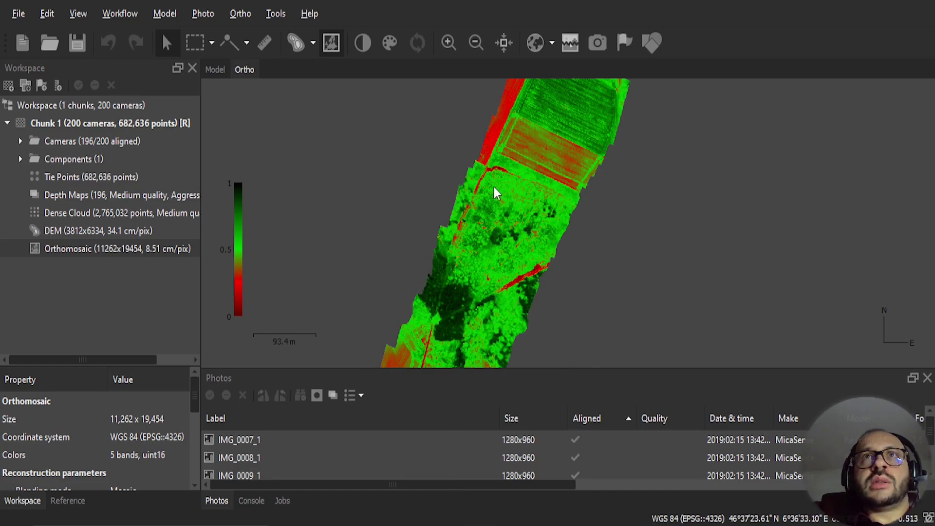
drag(485, 284, 548, 122)
scroll(548, 121, down, 2)
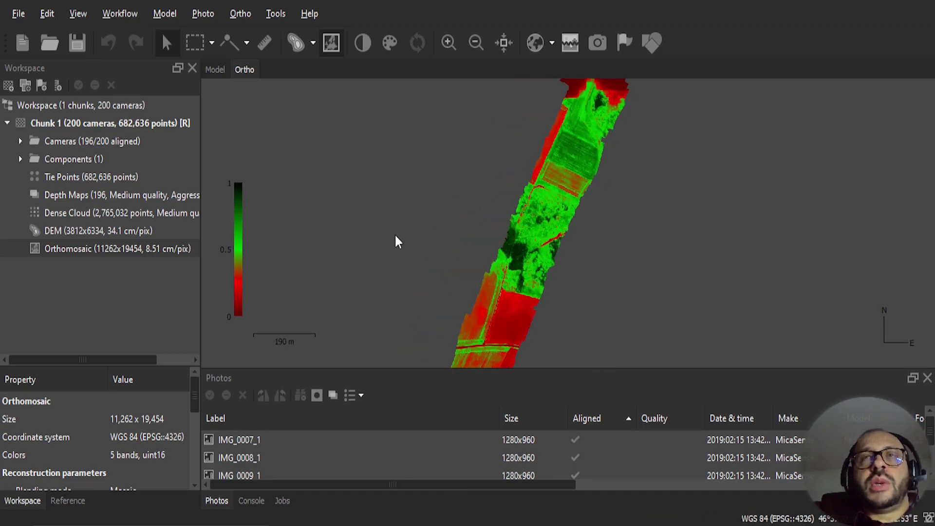